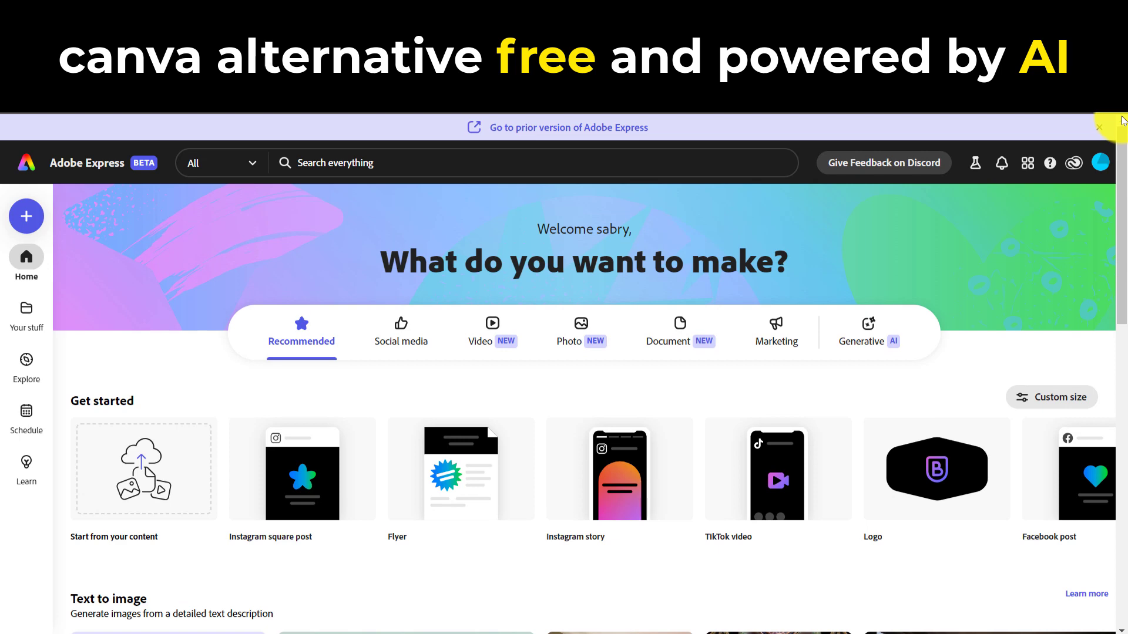
# Create a blank square social media post and add a Square (1:1) text-to-image frame to it
pyautogui.click(400, 329)
pyautogui.click(303, 454)
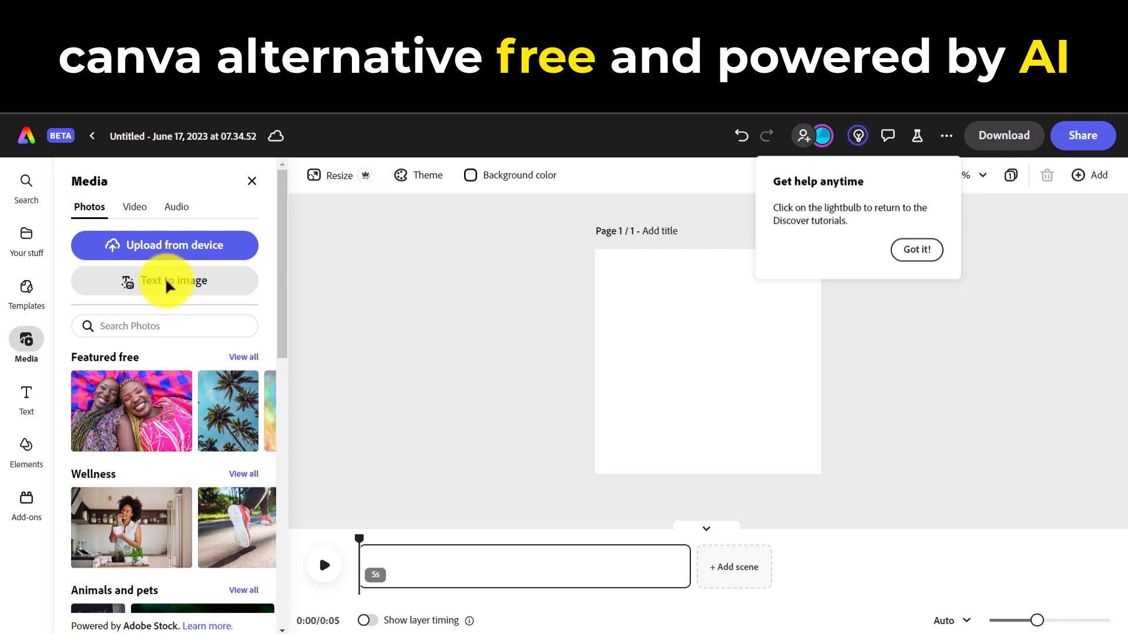
pyautogui.click(169, 286)
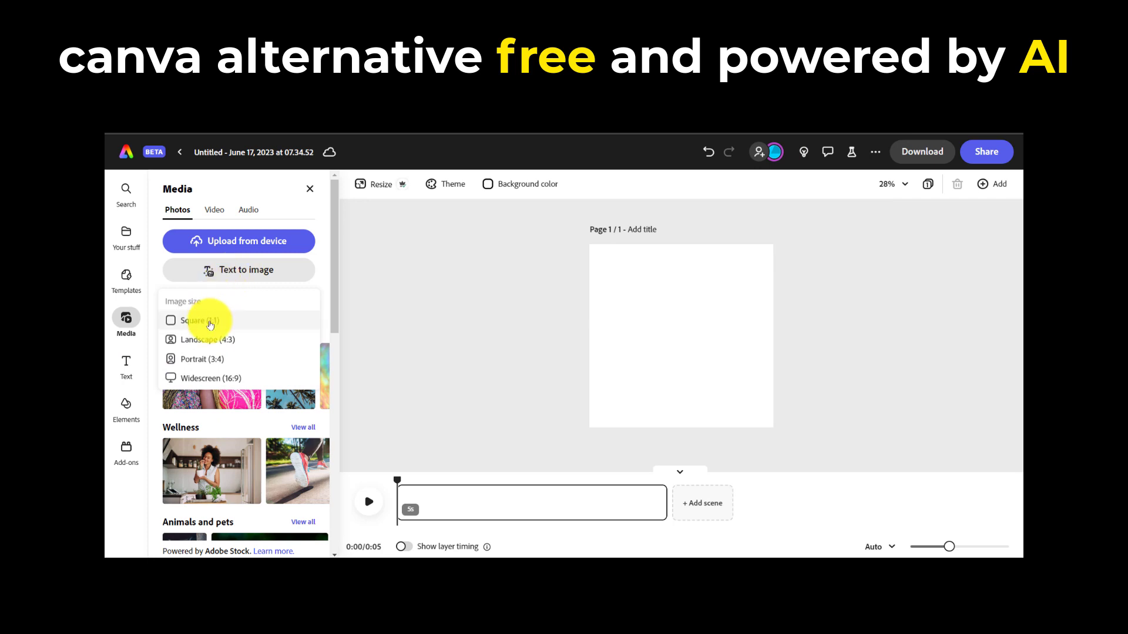
pyautogui.click(211, 322)
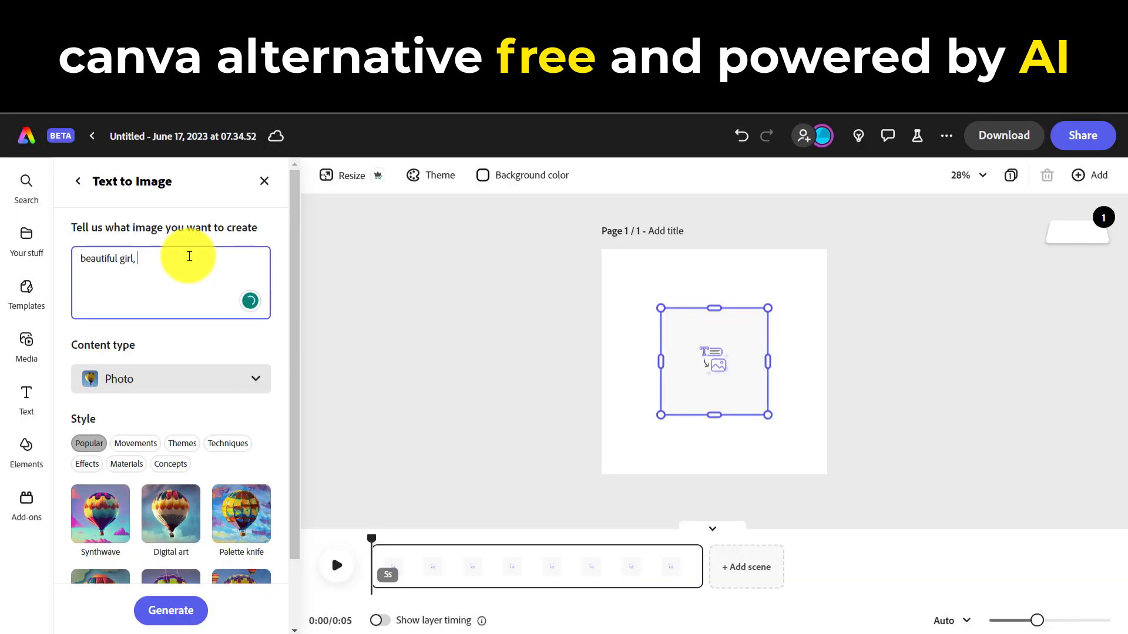
# Generate images from the prompt "beautiful girl, purple shirt" with the content type Photo
pyautogui.write('t')
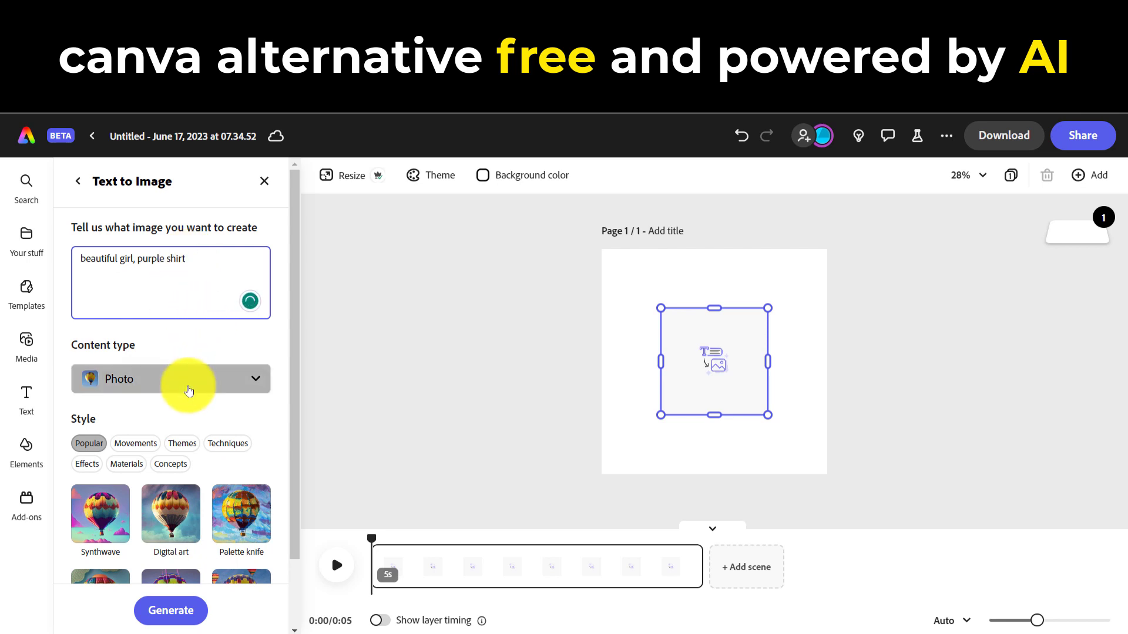
pyautogui.click(188, 390)
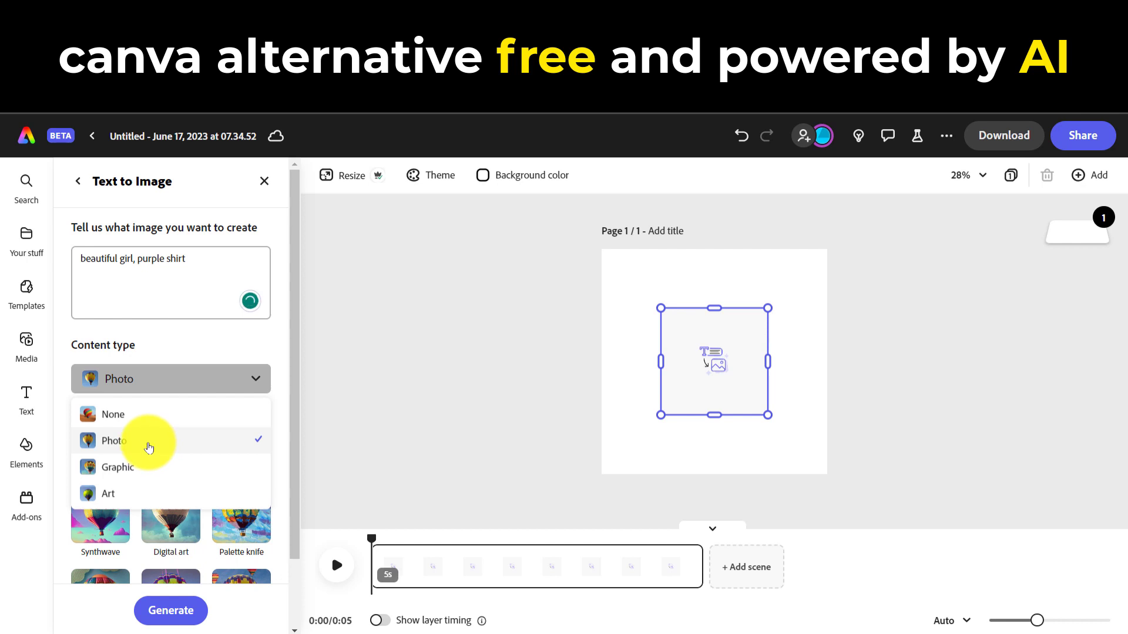
pyautogui.click(148, 447)
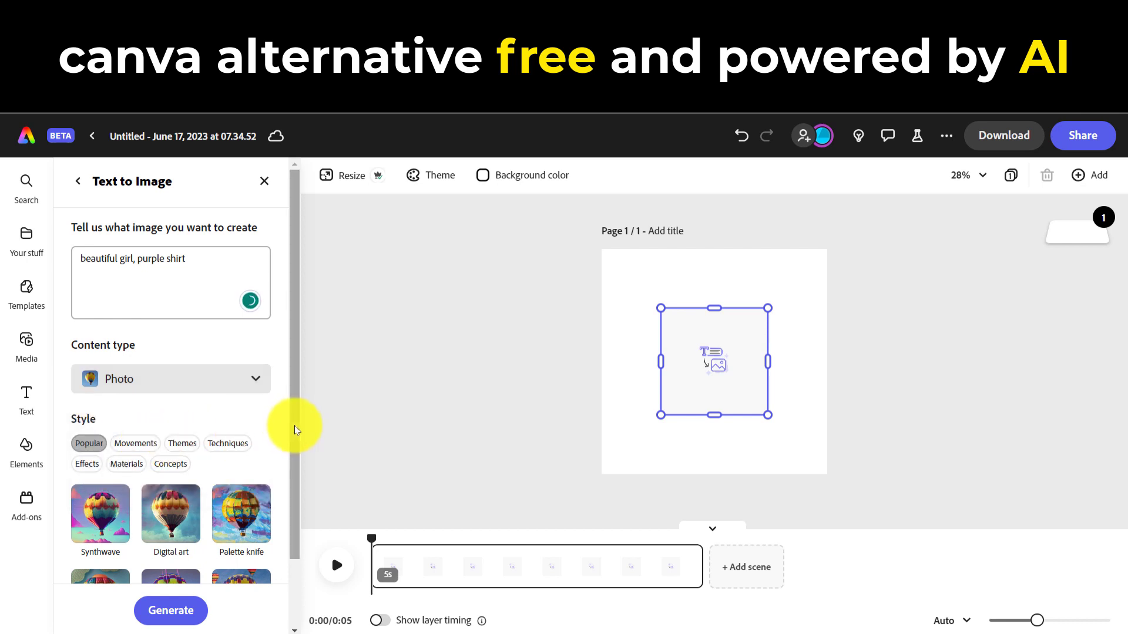
pyautogui.moveTo(296, 433); pyautogui.dragTo(294, 516)
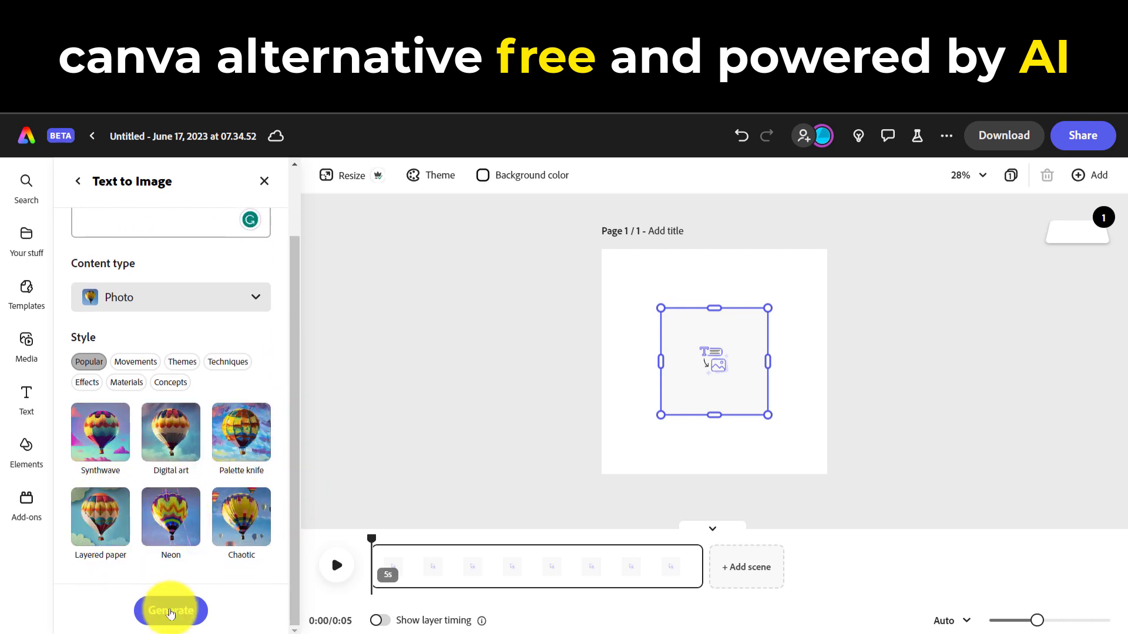
pyautogui.click(170, 614)
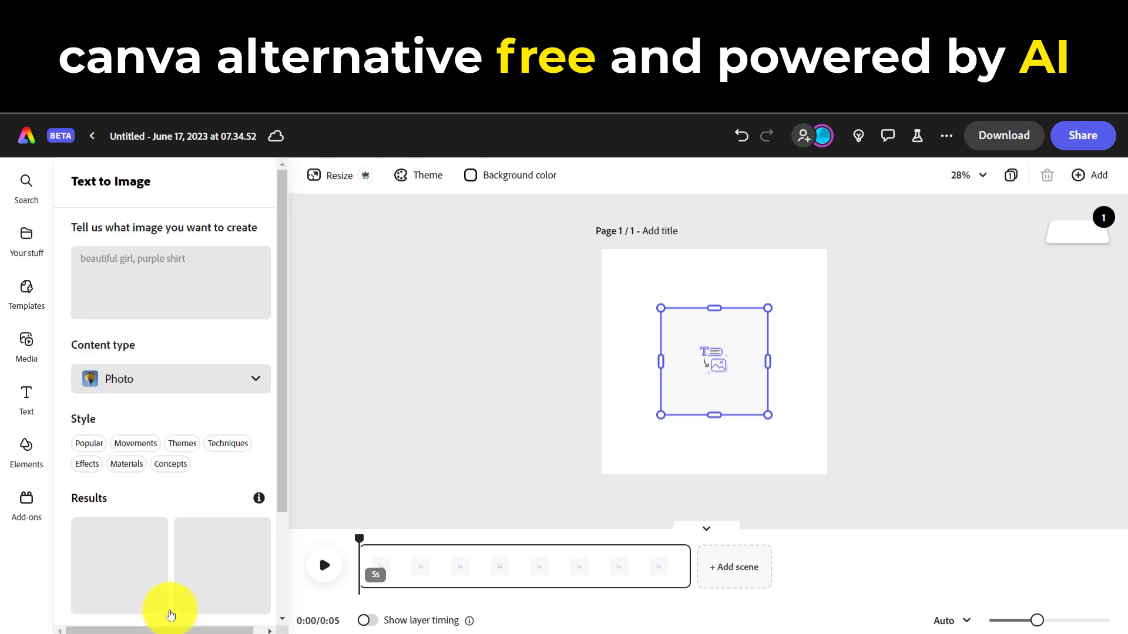
# Load more generated results and use the dark-haired woman with a necklace and V-neck purple shirt
pyautogui.scroll(-5, 277, 469)
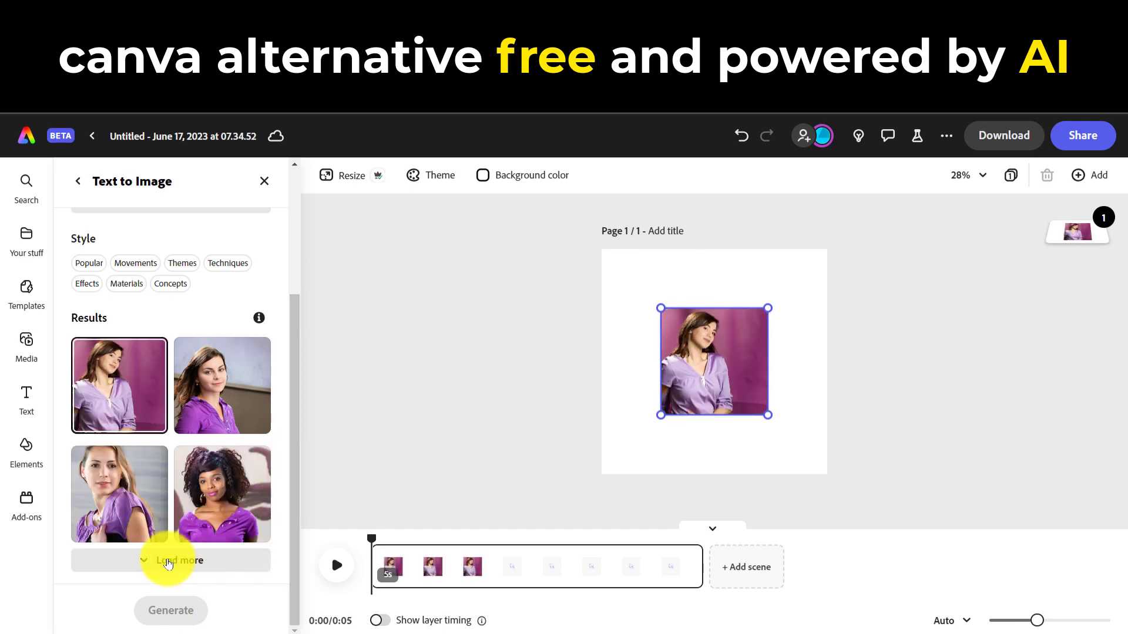
pyautogui.click(168, 561)
pyautogui.moveTo(297, 486); pyautogui.dragTo(289, 609)
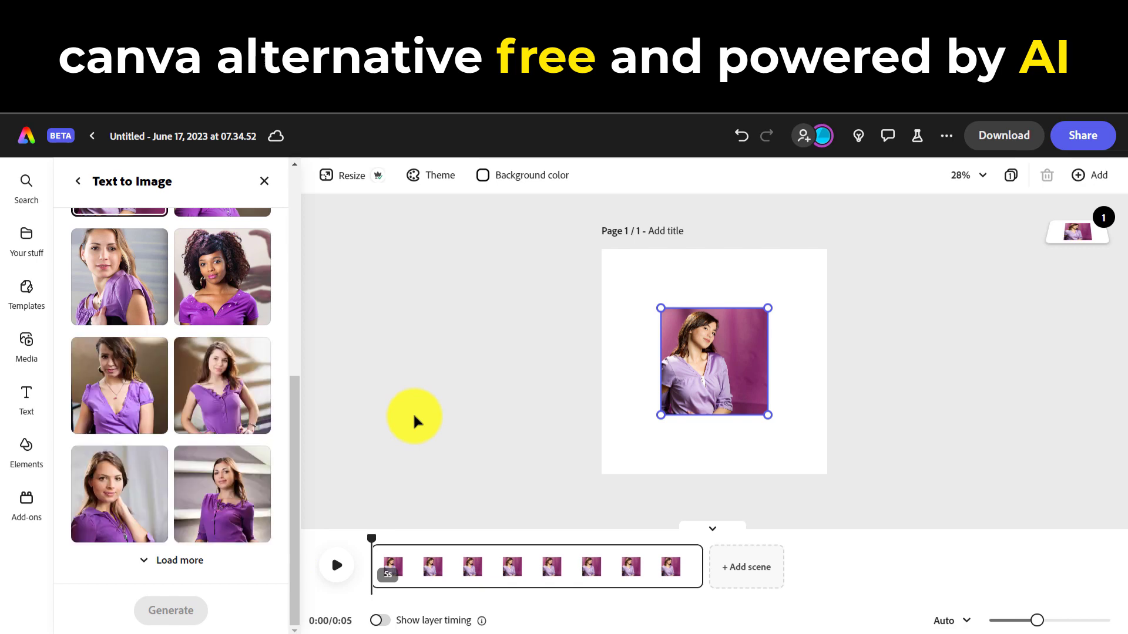
pyautogui.moveTo(296, 489); pyautogui.dragTo(295, 506)
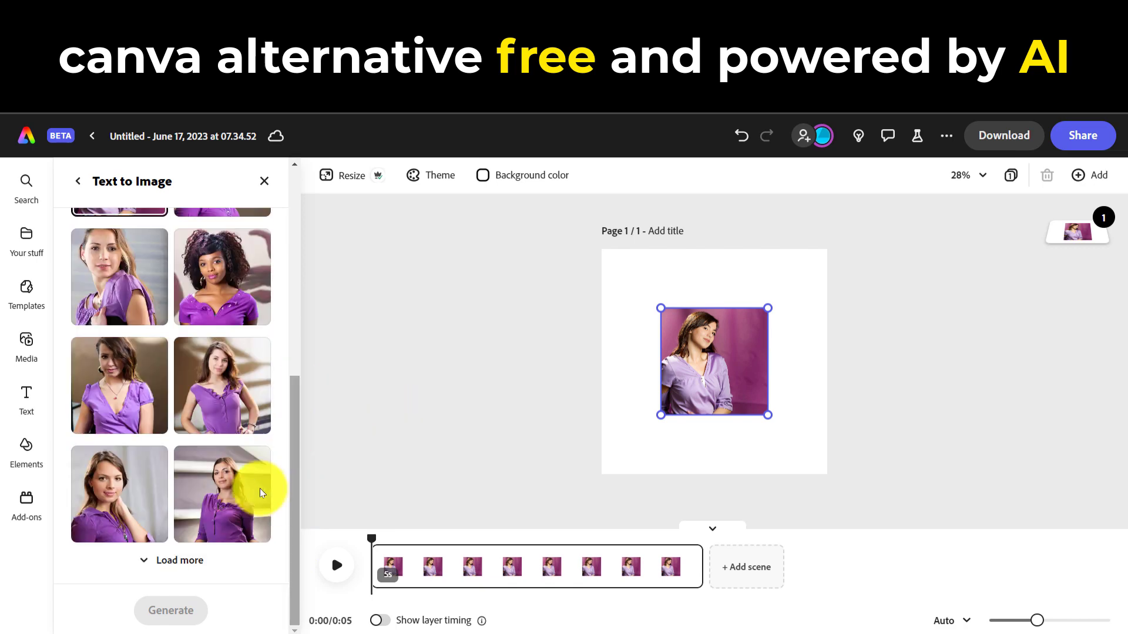
pyautogui.click(111, 369)
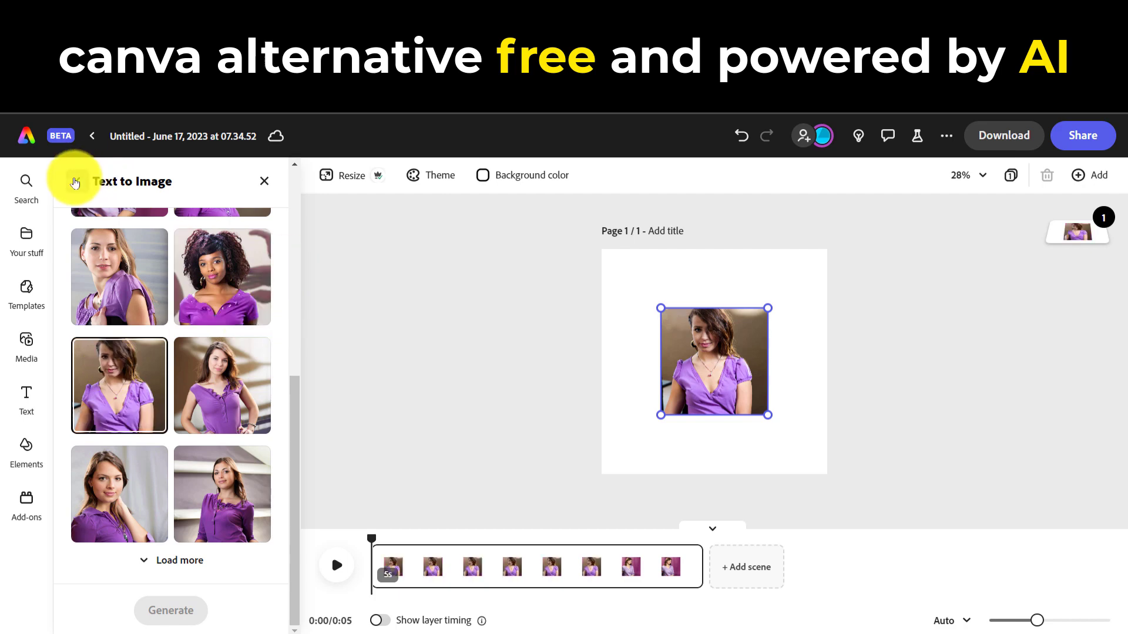
# Set the generated portrait as the page background
pyautogui.click(77, 181)
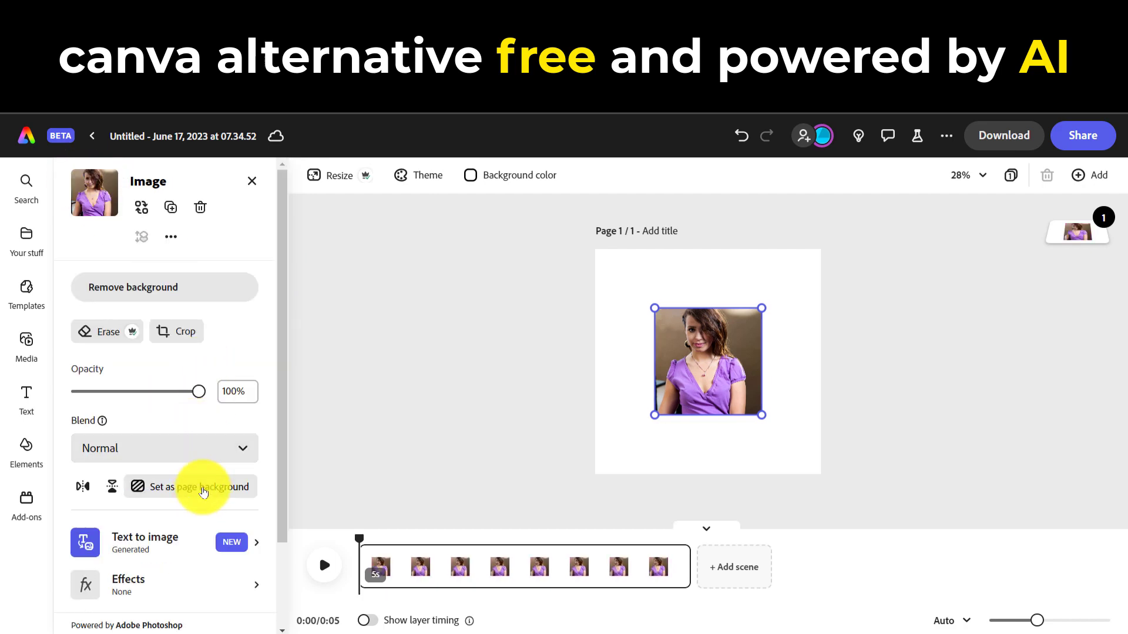
pyautogui.click(203, 492)
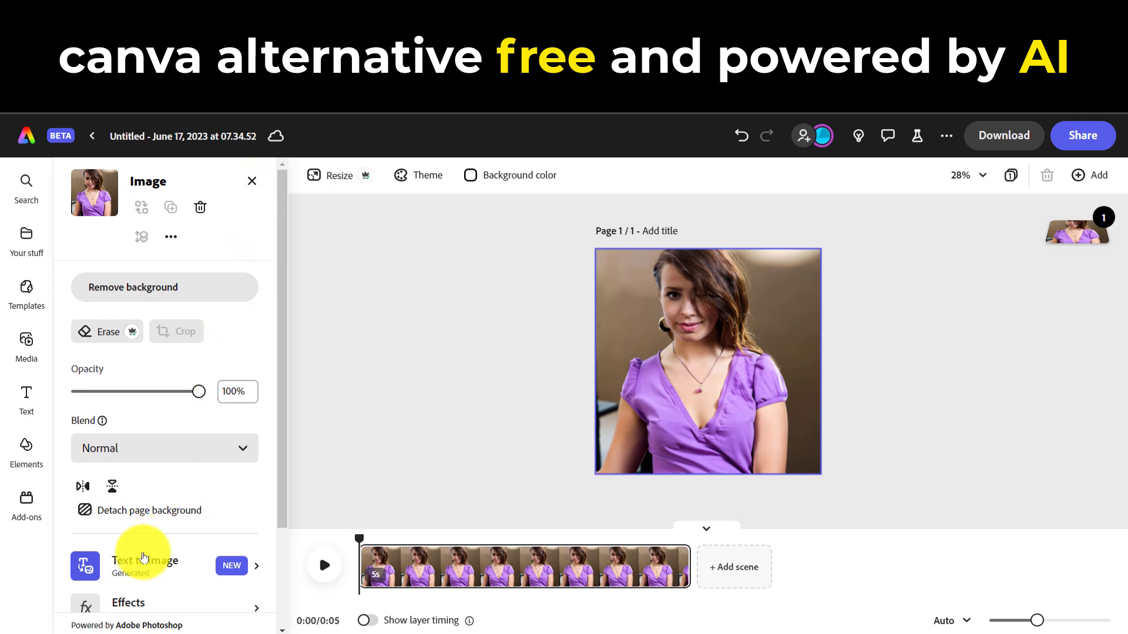
pyautogui.click(142, 567)
pyautogui.click(81, 183)
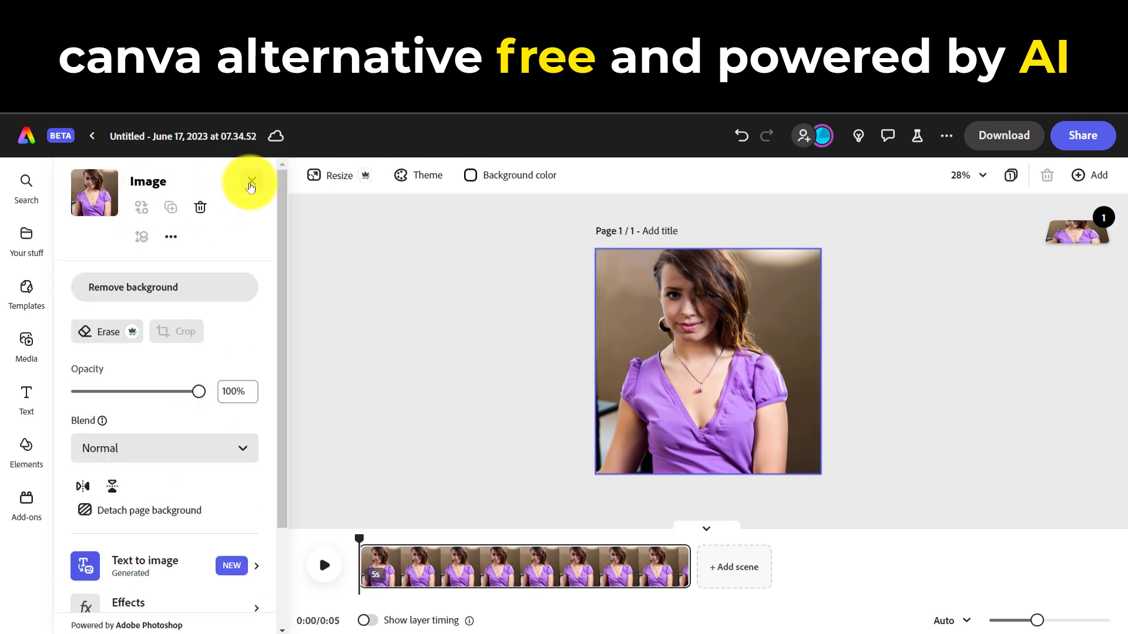
# Add a second square text-to-image frame and generate Photo images from the prompt "purple sunglasses"
pyautogui.click(252, 182)
pyautogui.click(164, 291)
pyautogui.click(139, 341)
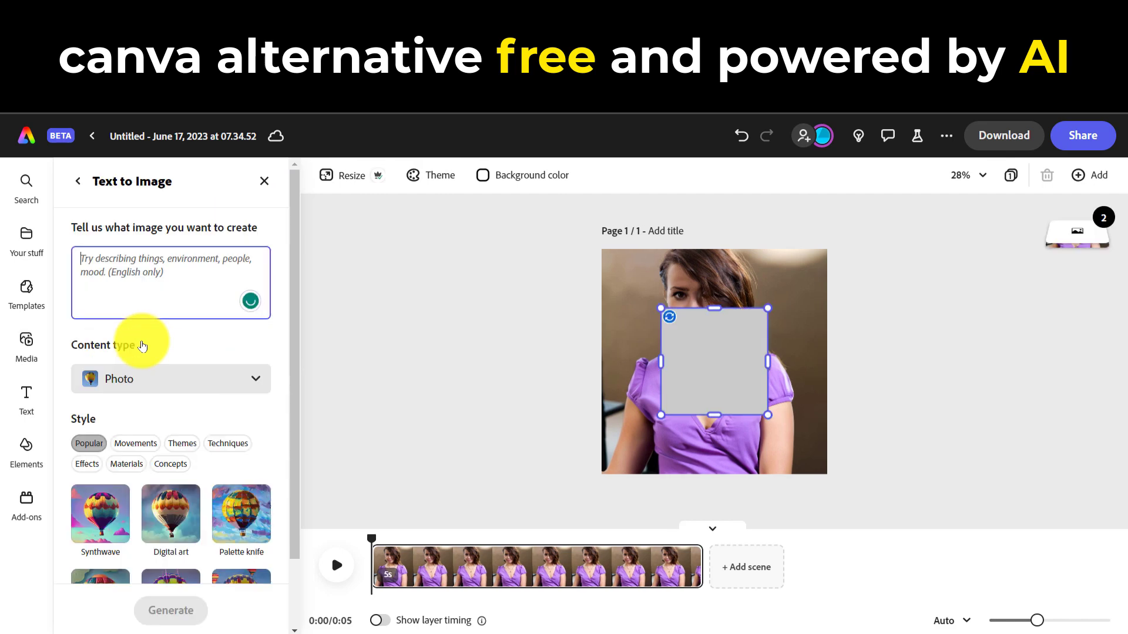
pyautogui.click(213, 278)
pyautogui.write('purple sunglasses')
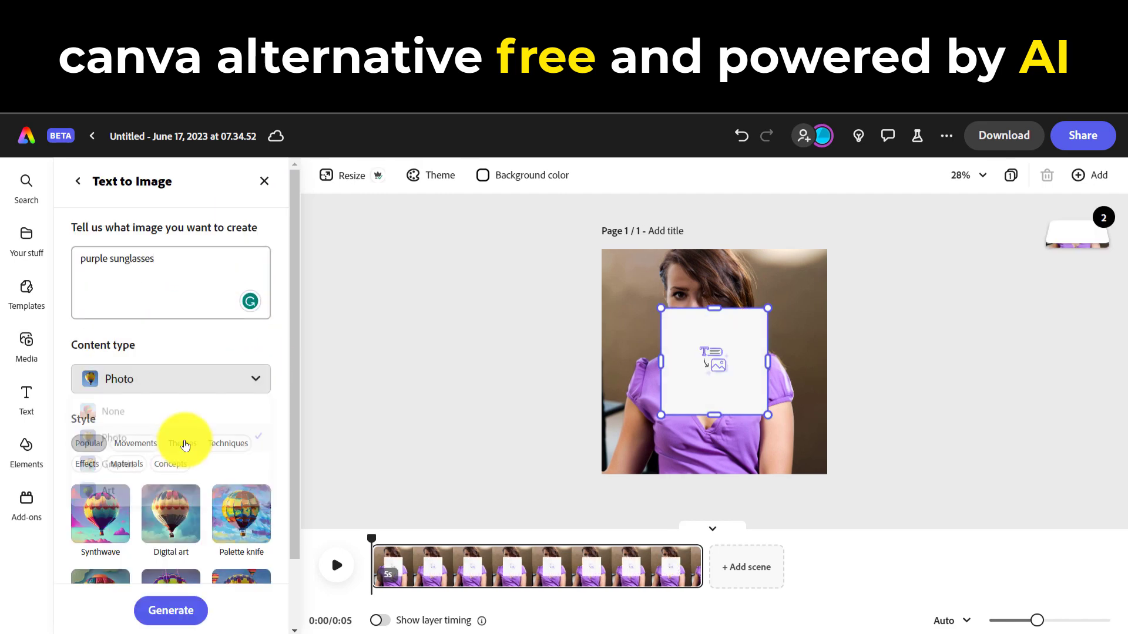
pyautogui.click(171, 610)
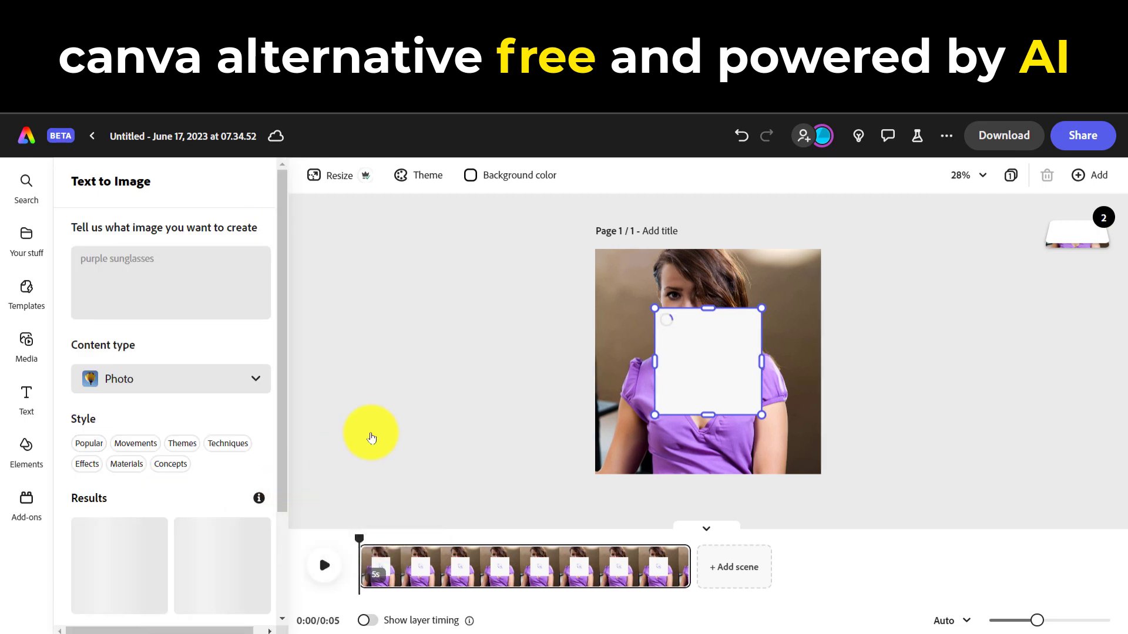
# Use the angled sunglasses from the second row of results and remove the image's background
pyautogui.scroll(-4, 297, 382)
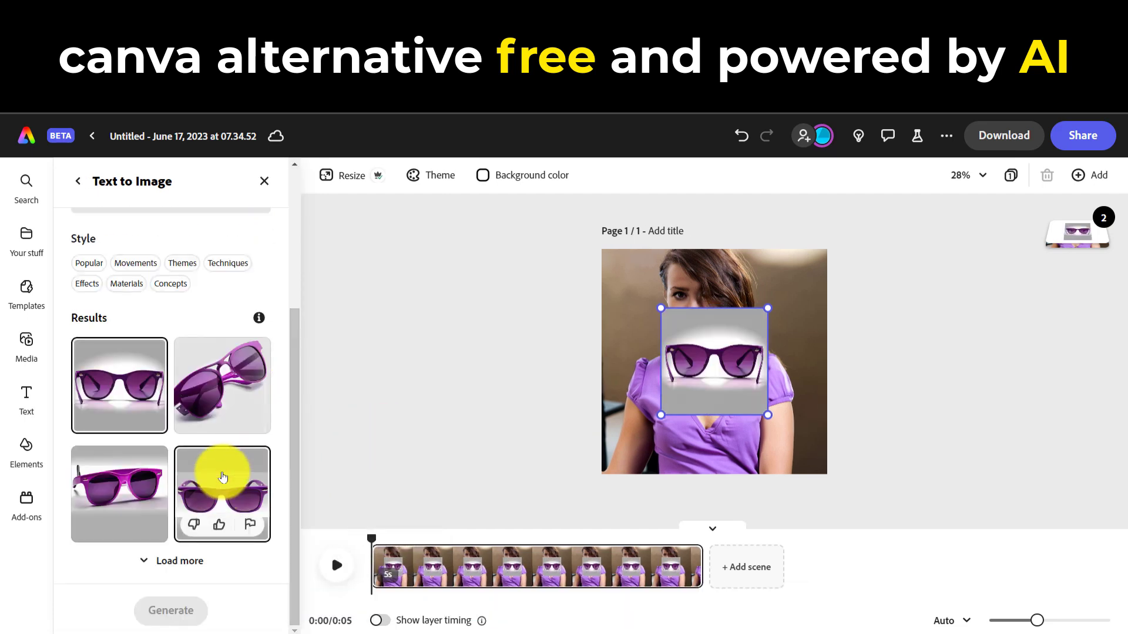
pyautogui.click(221, 474)
pyautogui.click(133, 484)
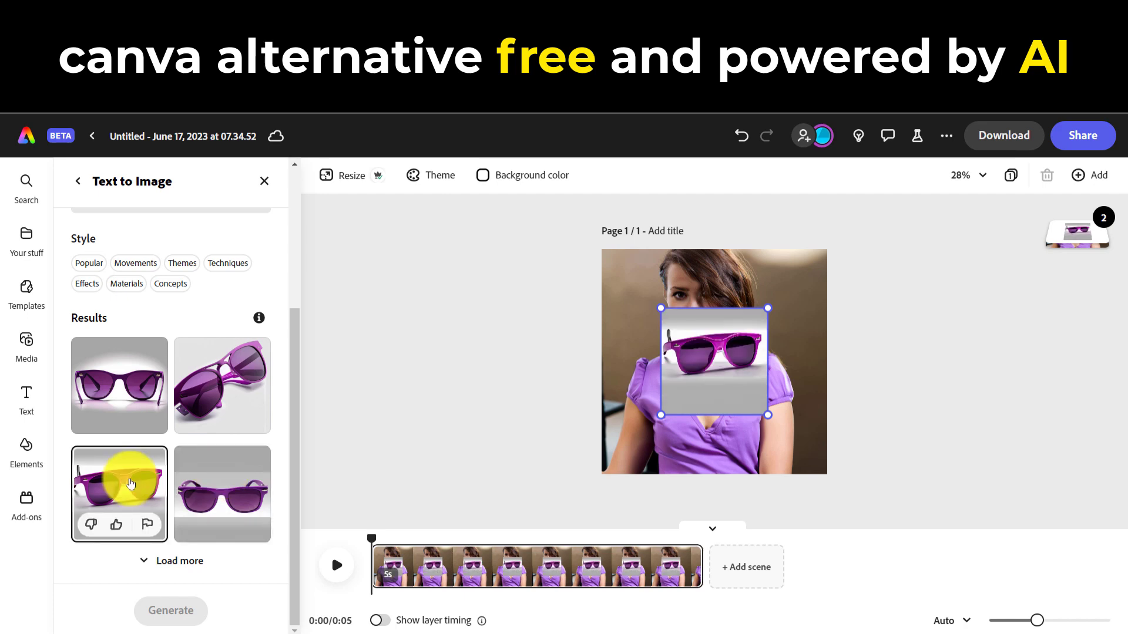
pyautogui.click(79, 186)
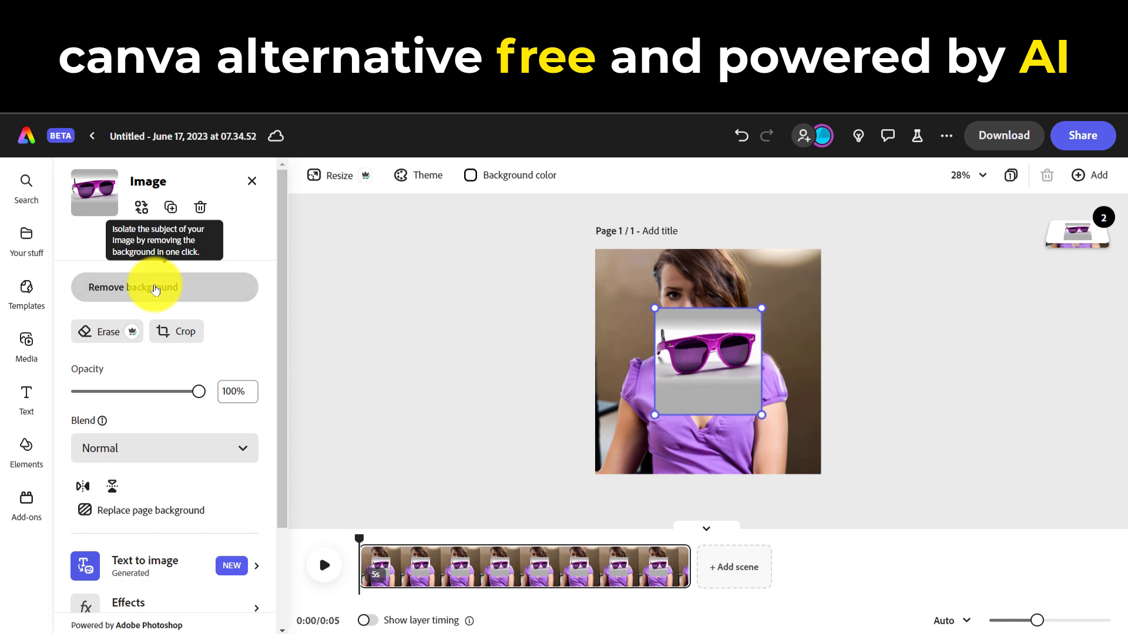
pyautogui.click(155, 289)
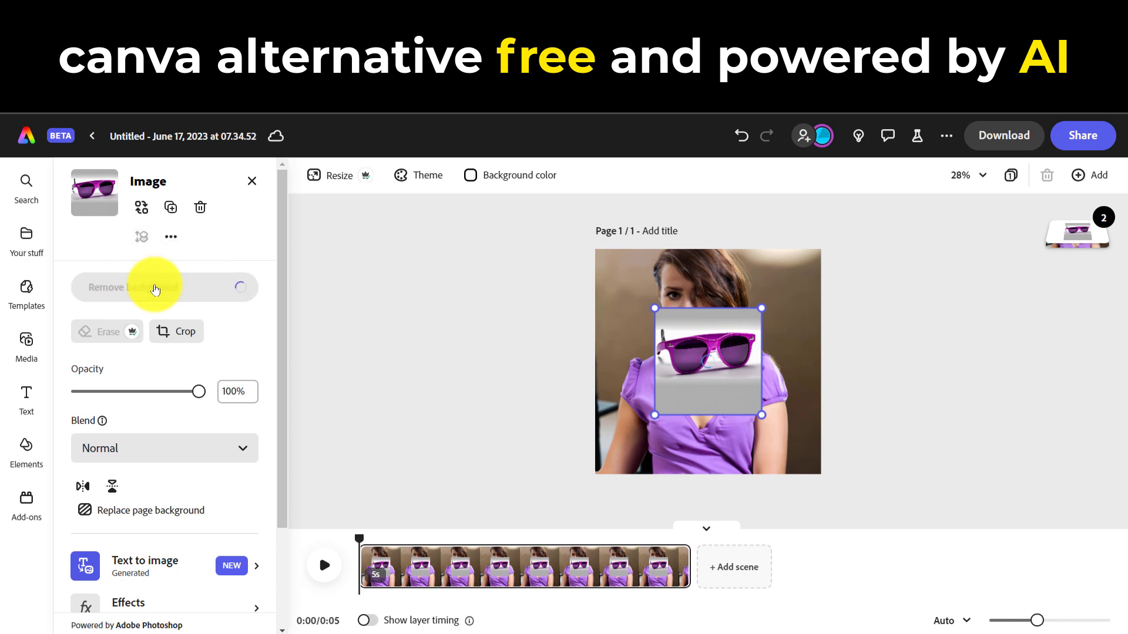
# Try the pink Duotone effect on the sunglasses, look at its color options, and reset the effect to None
pyautogui.scroll(-3, 232, 529)
pyautogui.click(173, 472)
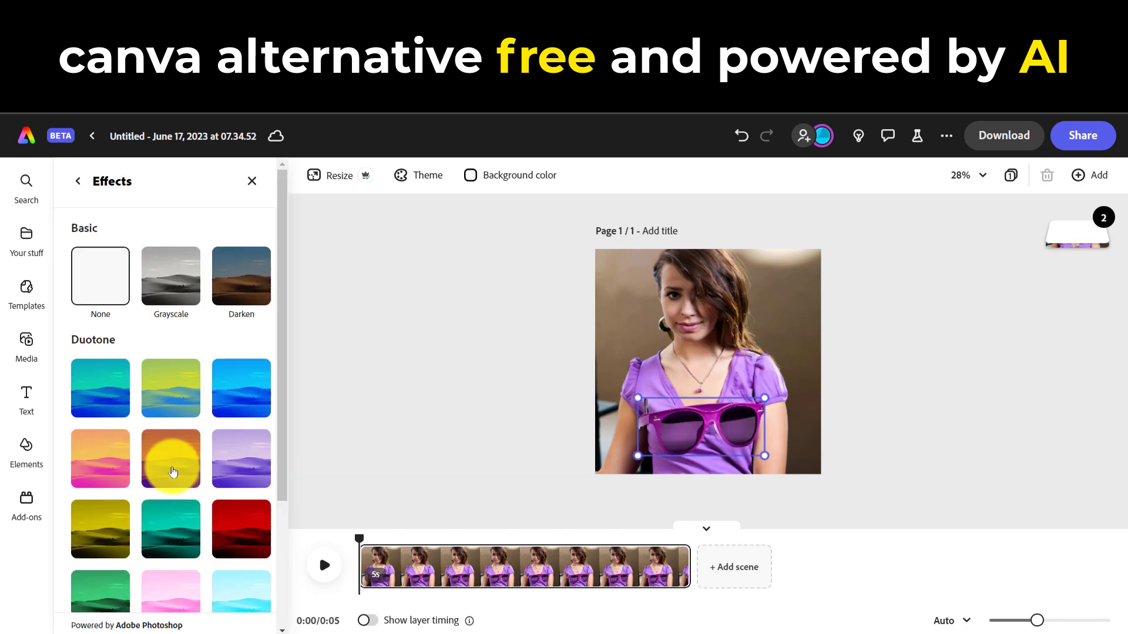
pyautogui.moveTo(279, 447); pyautogui.dragTo(274, 498)
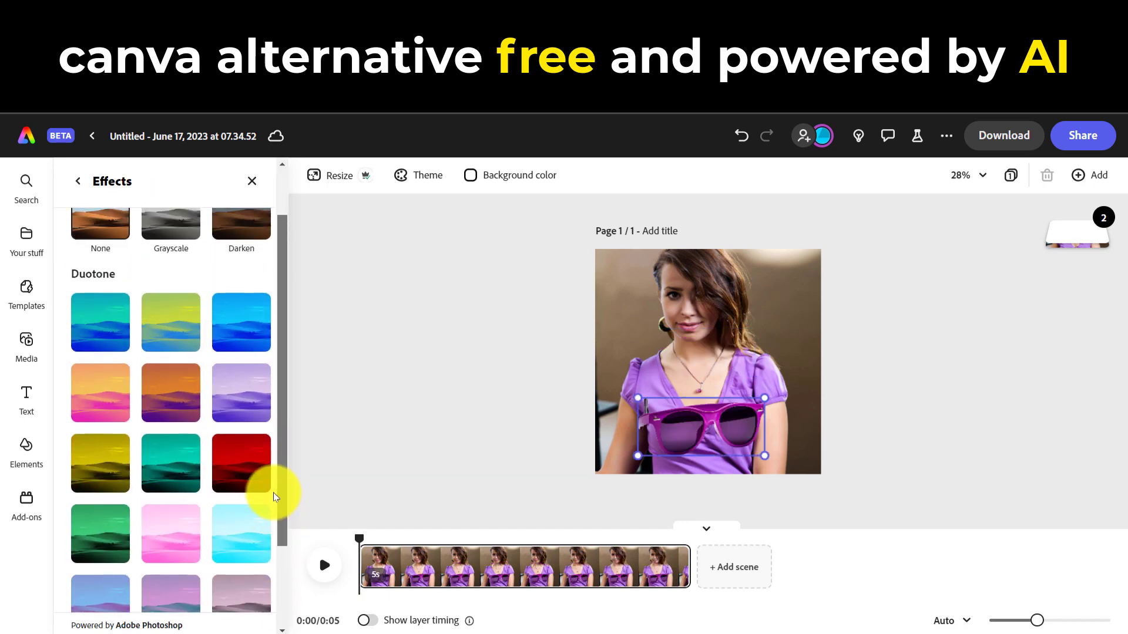
pyautogui.click(171, 530)
pyautogui.scroll(-1, 282, 467)
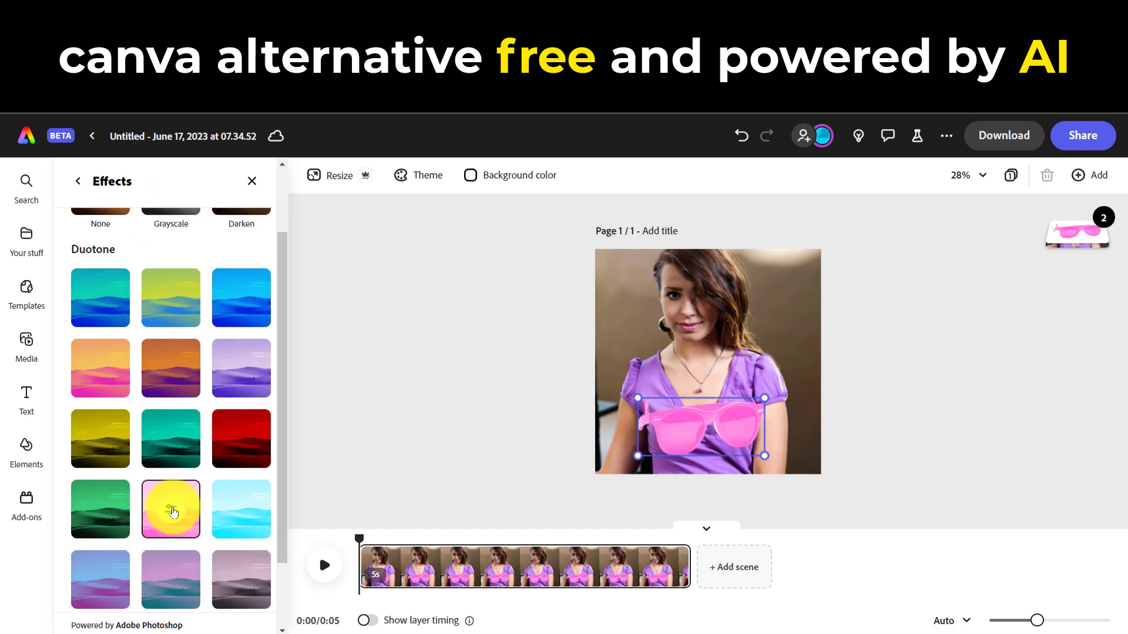
pyautogui.click(172, 511)
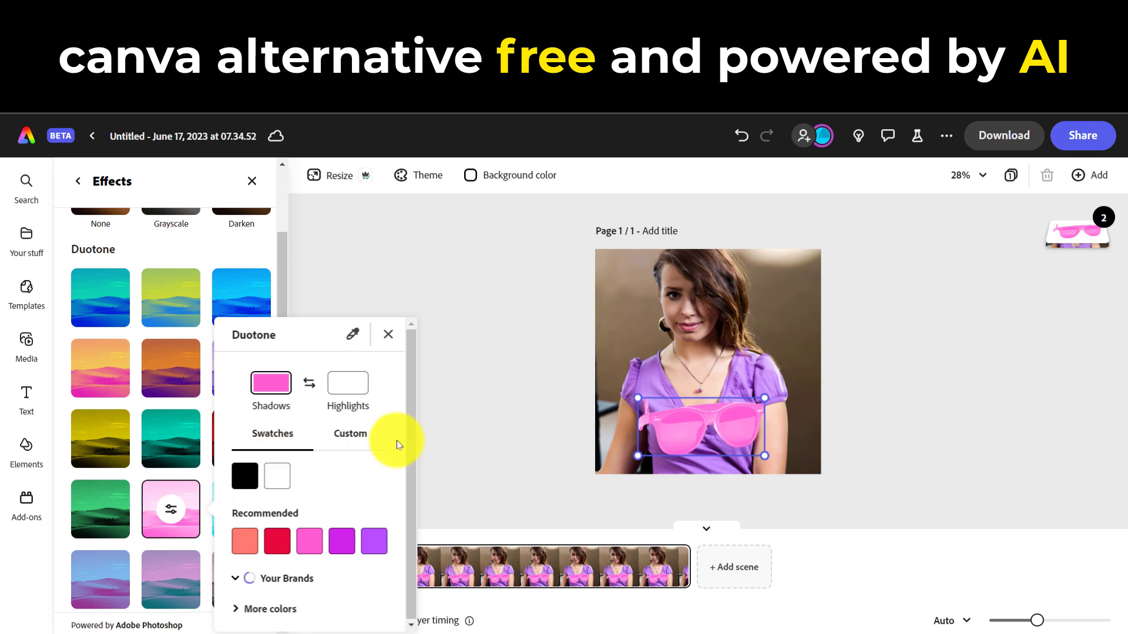
pyautogui.click(350, 436)
pyautogui.click(386, 333)
pyautogui.moveTo(284, 441); pyautogui.dragTo(102, 284)
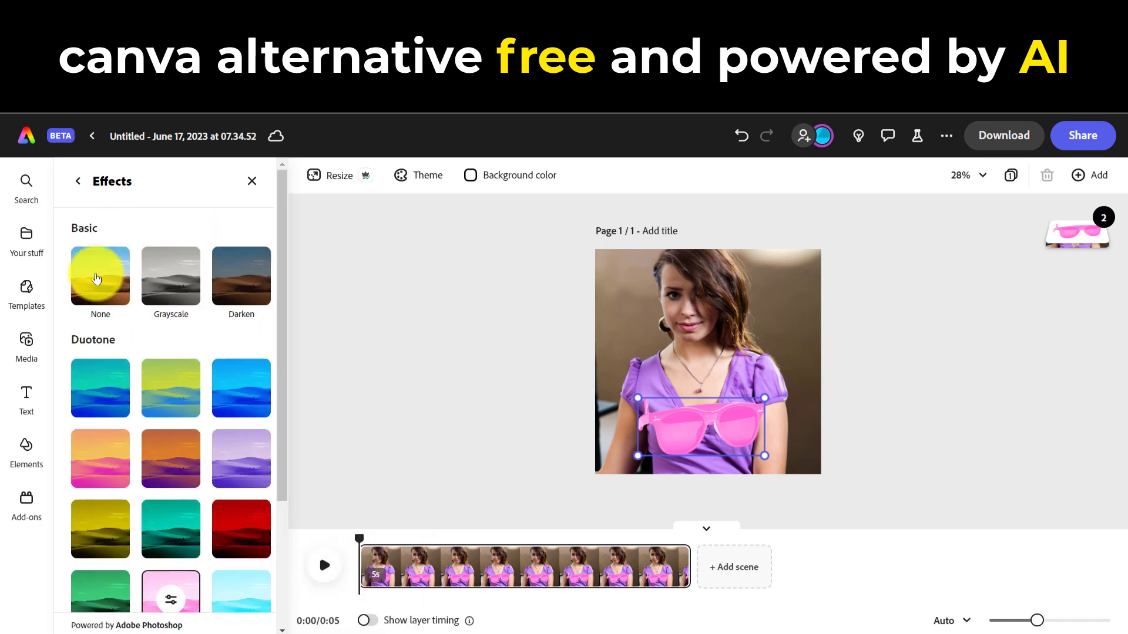
pyautogui.click(97, 279)
pyautogui.click(77, 181)
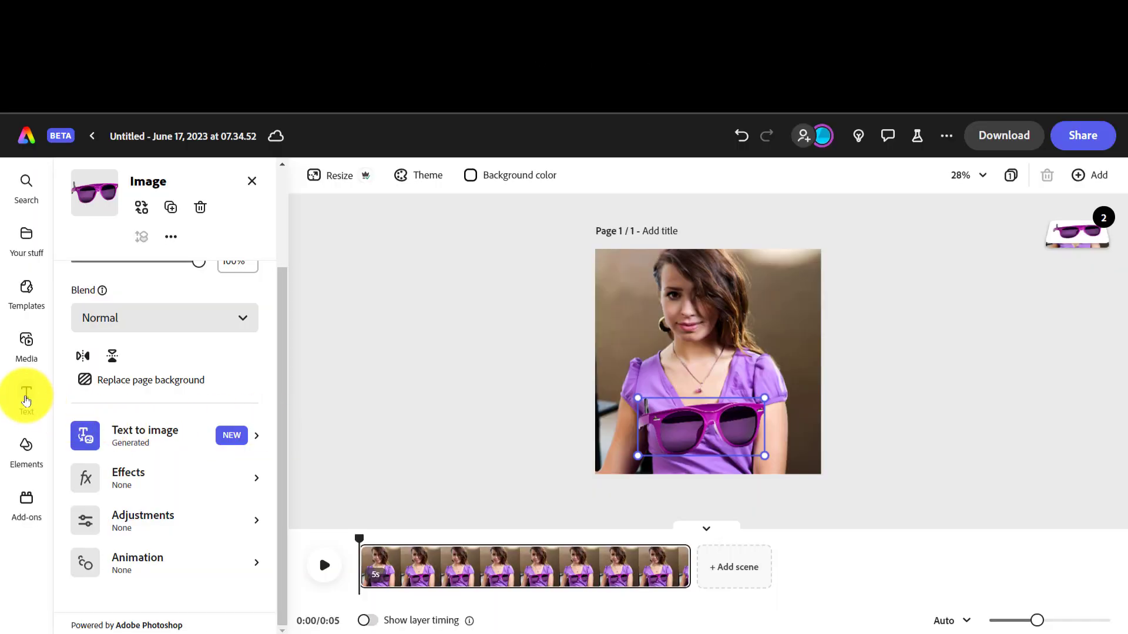
# Add the text "FOR THE MASSES" below the sunglasses and give it a custom bright yellow fill
pyautogui.click(19, 394)
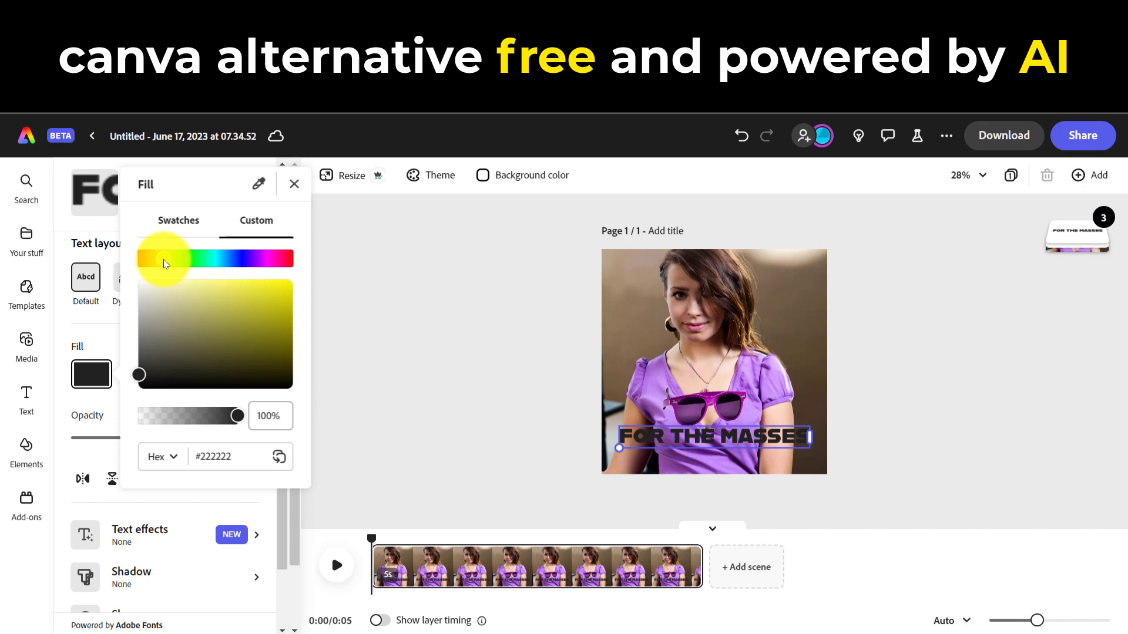
pyautogui.moveTo(163, 261); pyautogui.dragTo(292, 301)
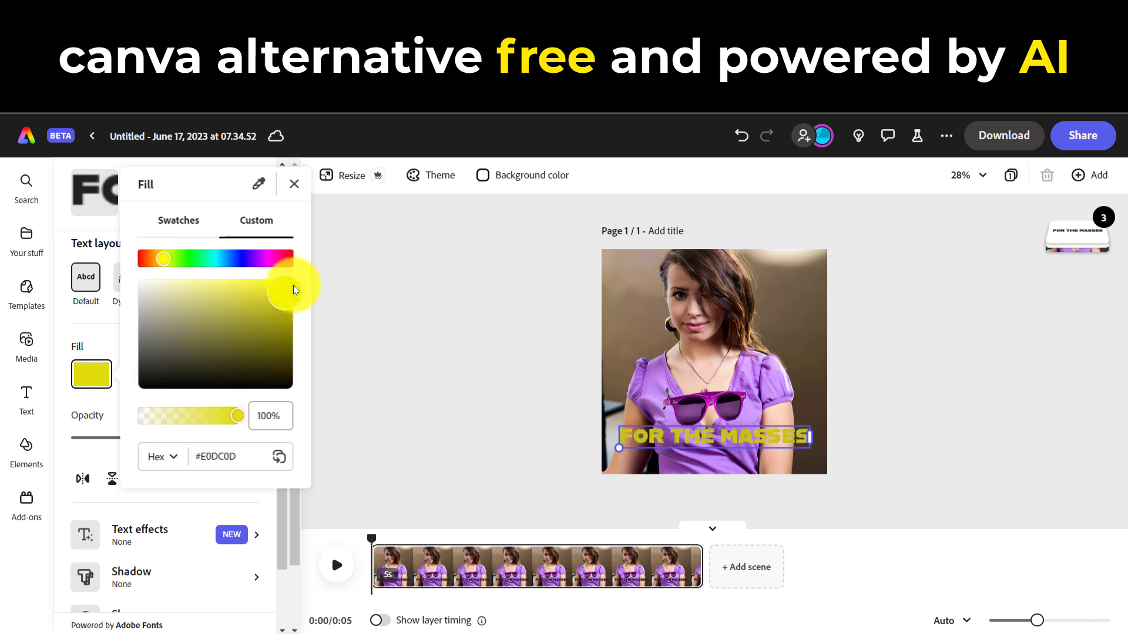
pyautogui.click(294, 189)
pyautogui.moveTo(285, 406); pyautogui.dragTo(287, 478)
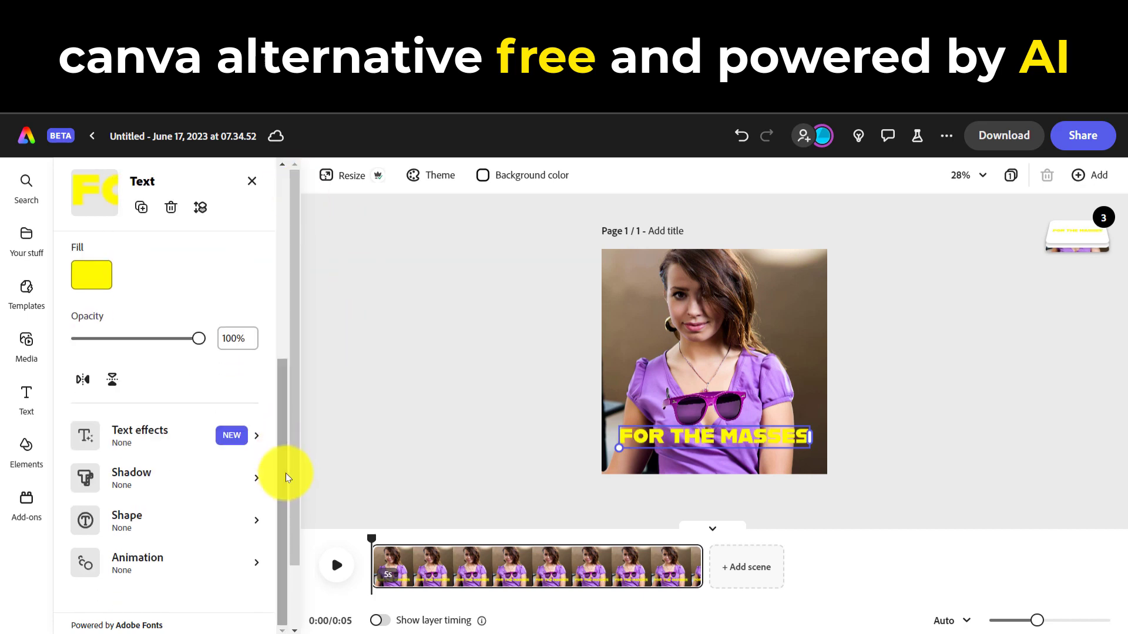
# Apply the Gold drip sample text effect from the Reflective group to the "FOR THE MASSES" text
pyautogui.click(234, 434)
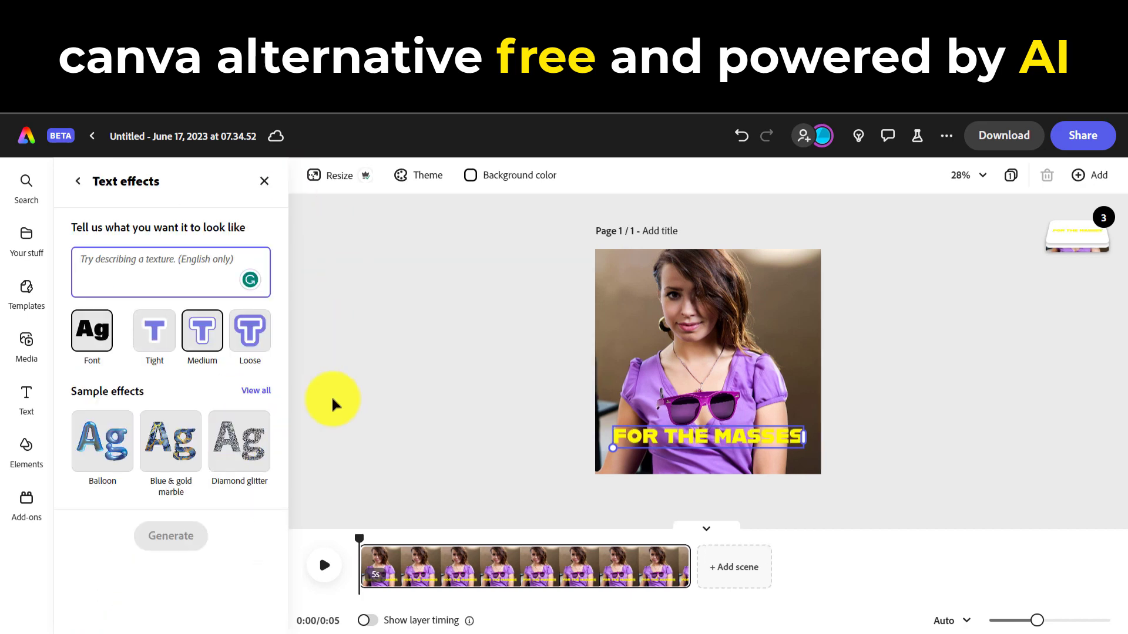
pyautogui.click(252, 388)
pyautogui.moveTo(294, 227)
pyautogui.mouseDown()
pyautogui.moveTo(292, 525)
pyautogui.moveTo(310, 238)
pyautogui.mouseUp()
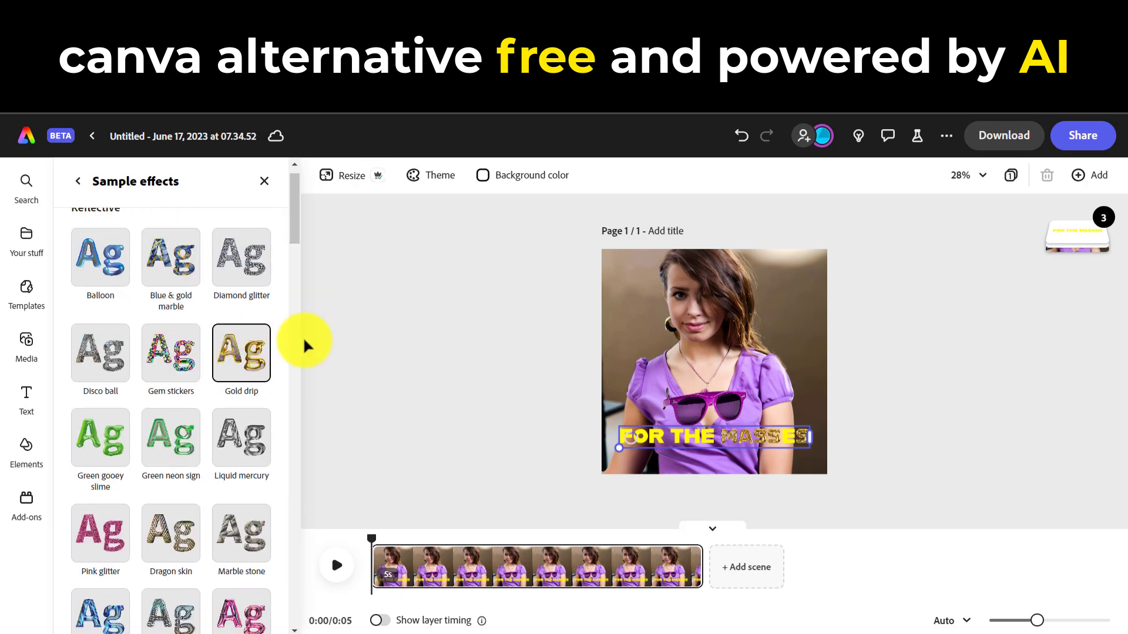
pyautogui.moveTo(292, 227); pyautogui.dragTo(270, 181)
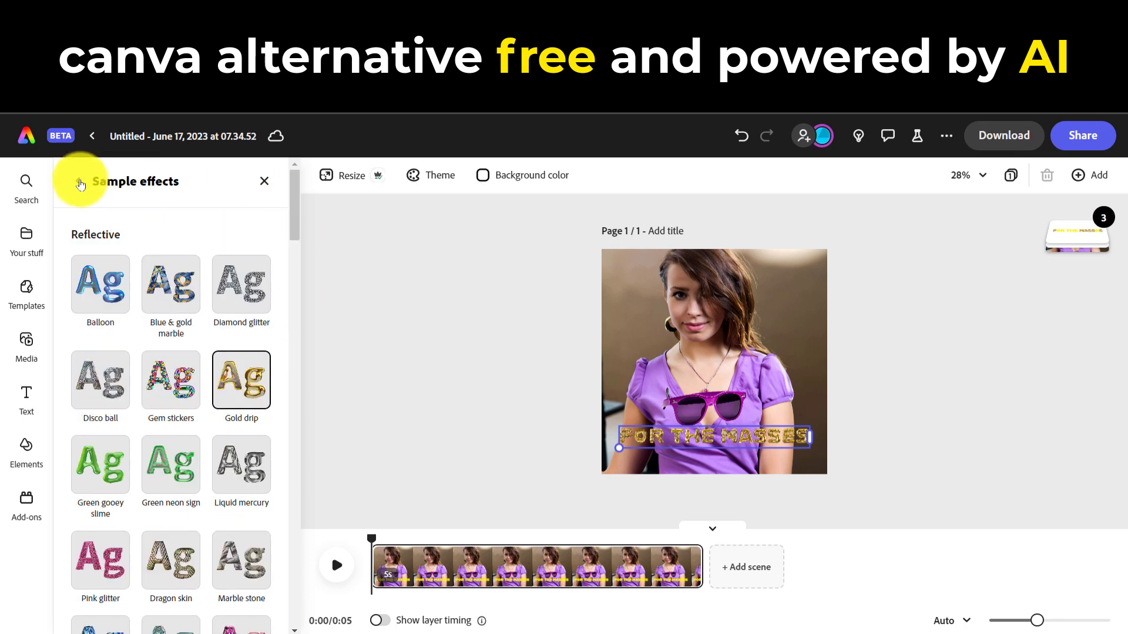
# Choose the second generated Gold drip variation in the text effect results
pyautogui.click(77, 179)
pyautogui.moveTo(297, 389); pyautogui.dragTo(290, 580)
pyautogui.click(226, 401)
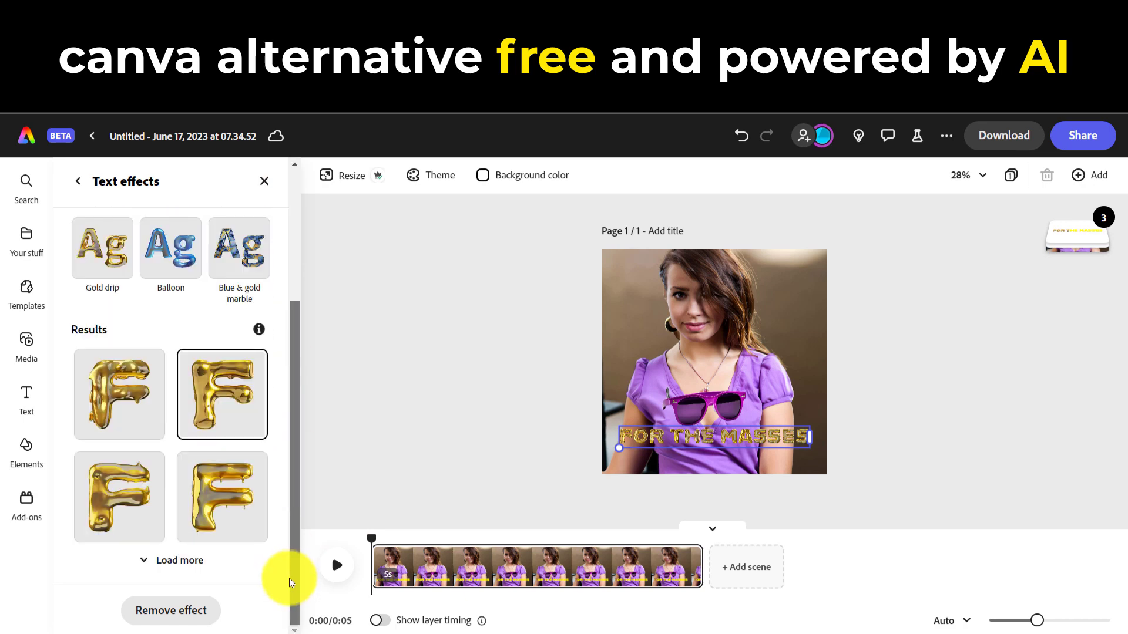
# Remove the Gold drip text effect from the "FOR THE MASSES" text
pyautogui.click(176, 610)
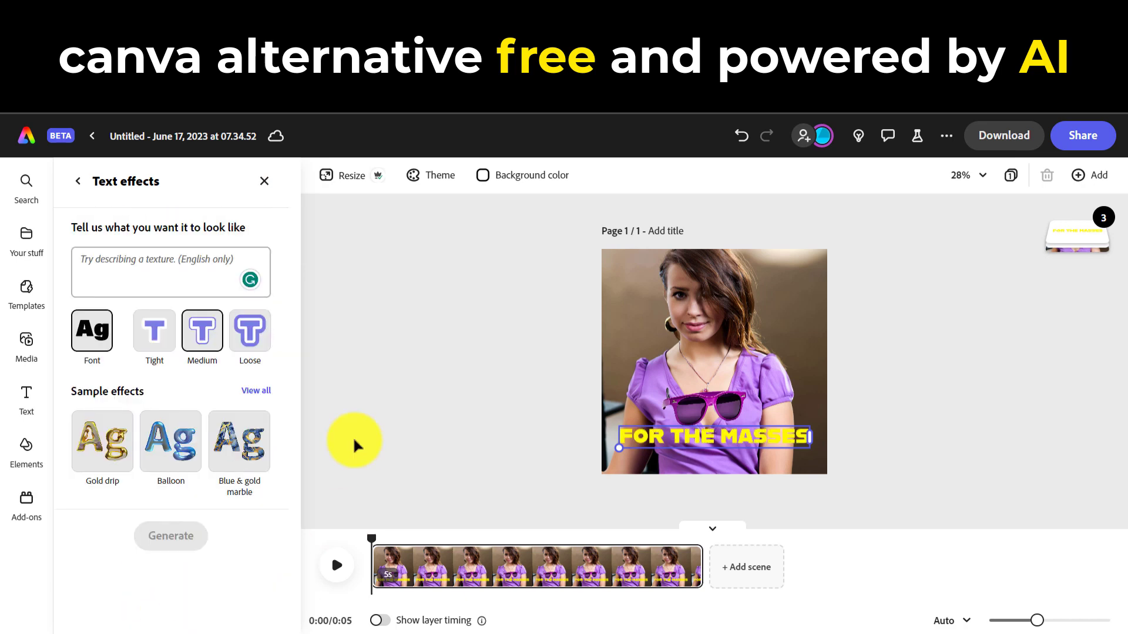
# Check the file format and video resolution choices and download the design as MP4 at source size
pyautogui.click(1004, 135)
pyautogui.click(1042, 235)
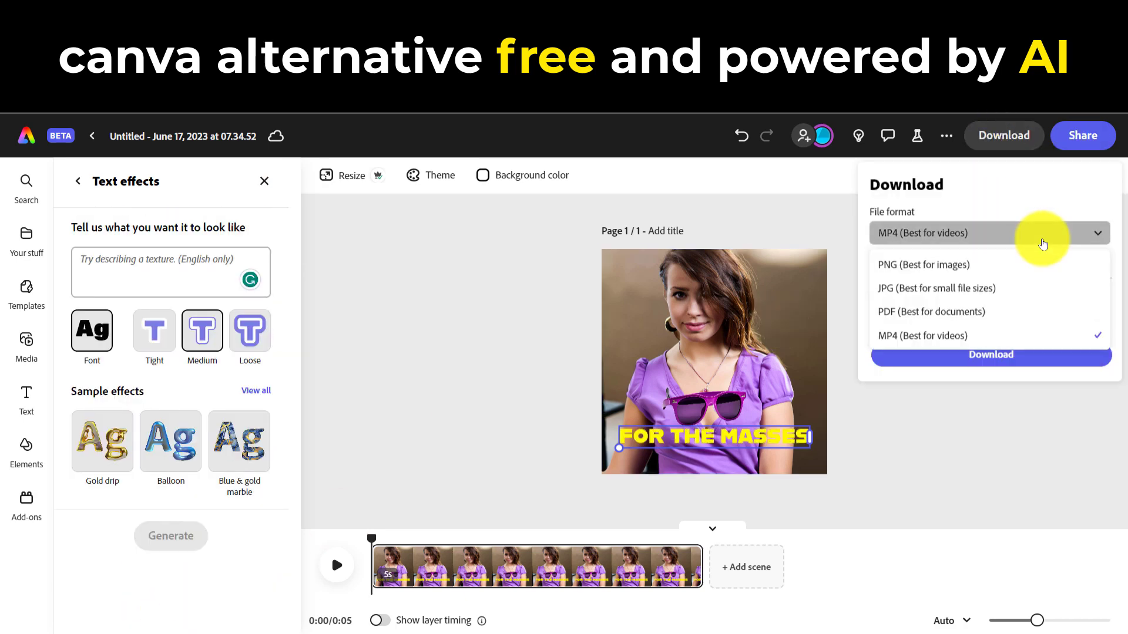
pyautogui.click(1066, 234)
pyautogui.click(1067, 321)
pyautogui.click(1097, 322)
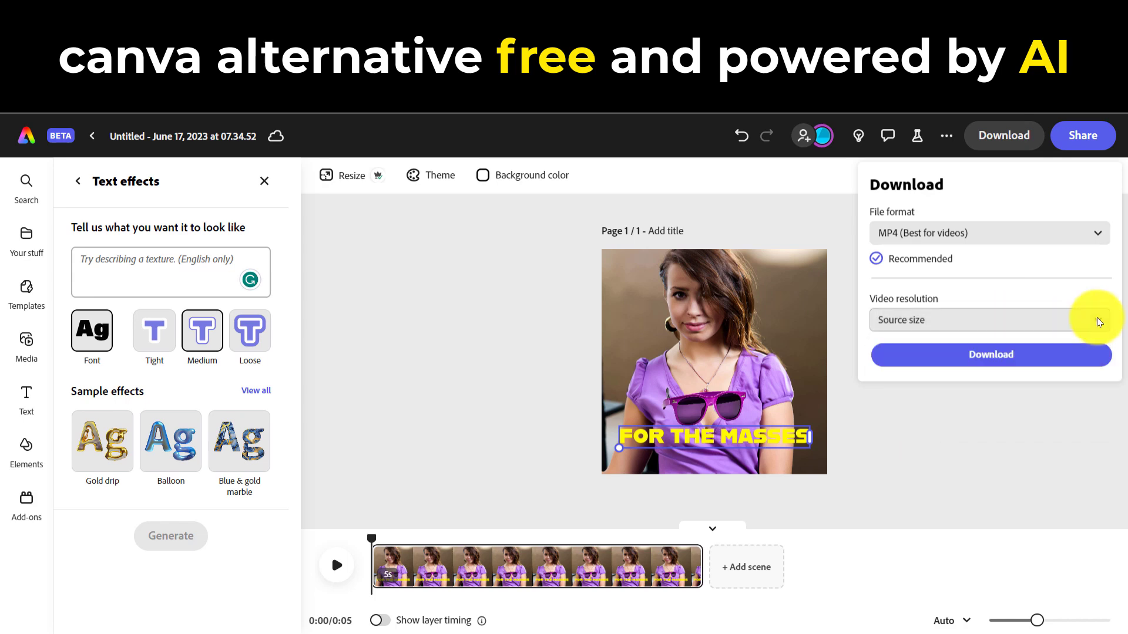
pyautogui.click(991, 354)
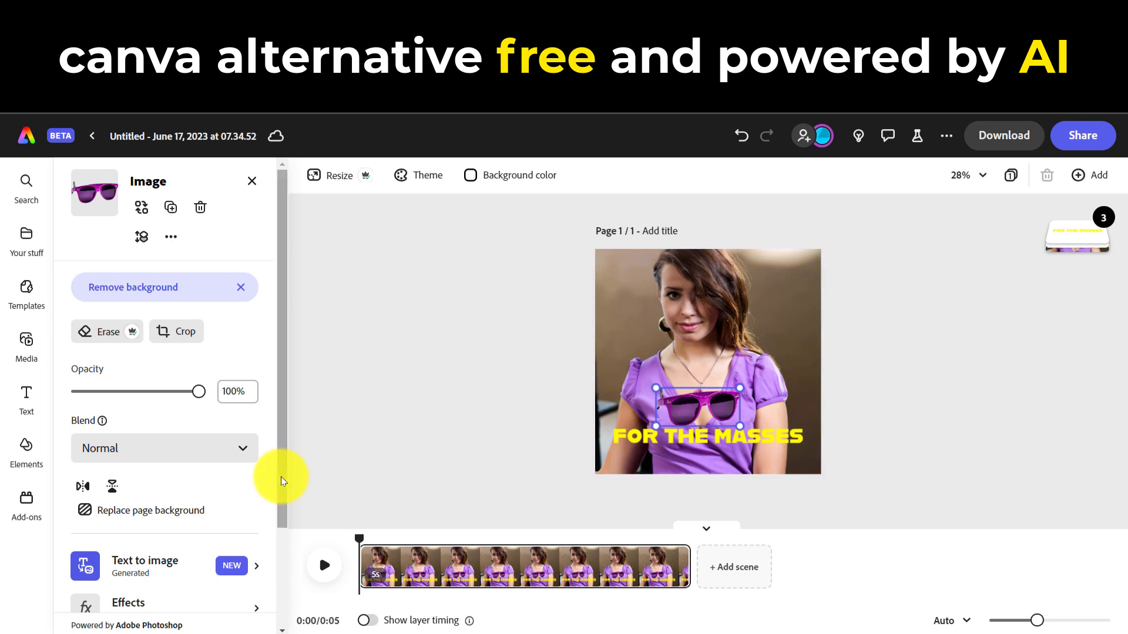
# Open the looping animations for the sunglasses image and preview Breathe
pyautogui.moveTo(281, 482); pyautogui.dragTo(296, 599)
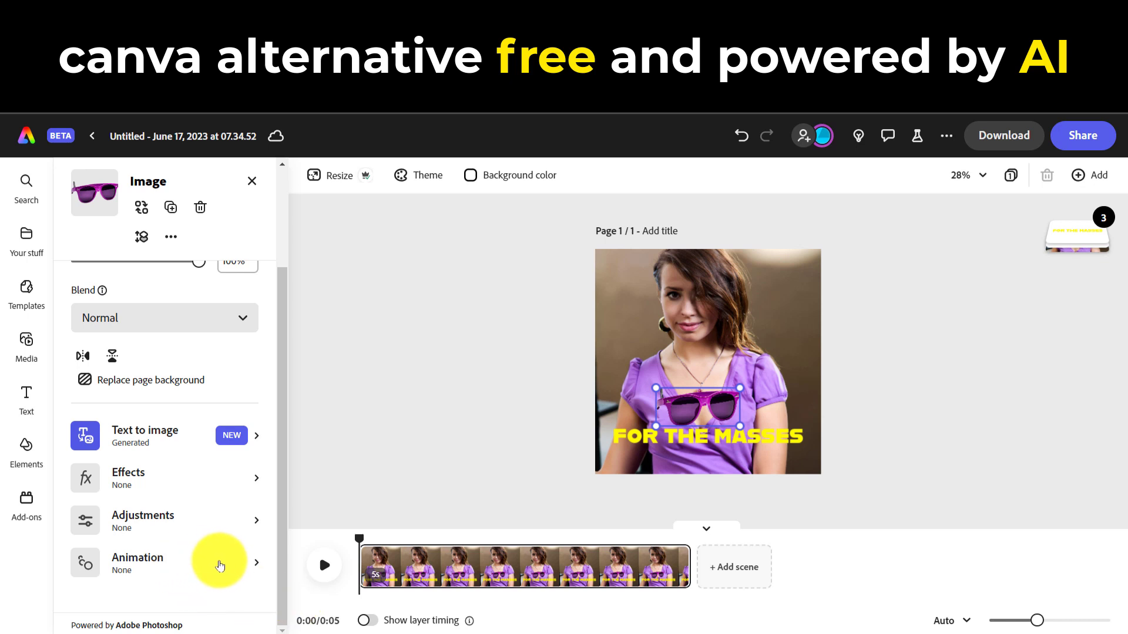
pyautogui.click(227, 567)
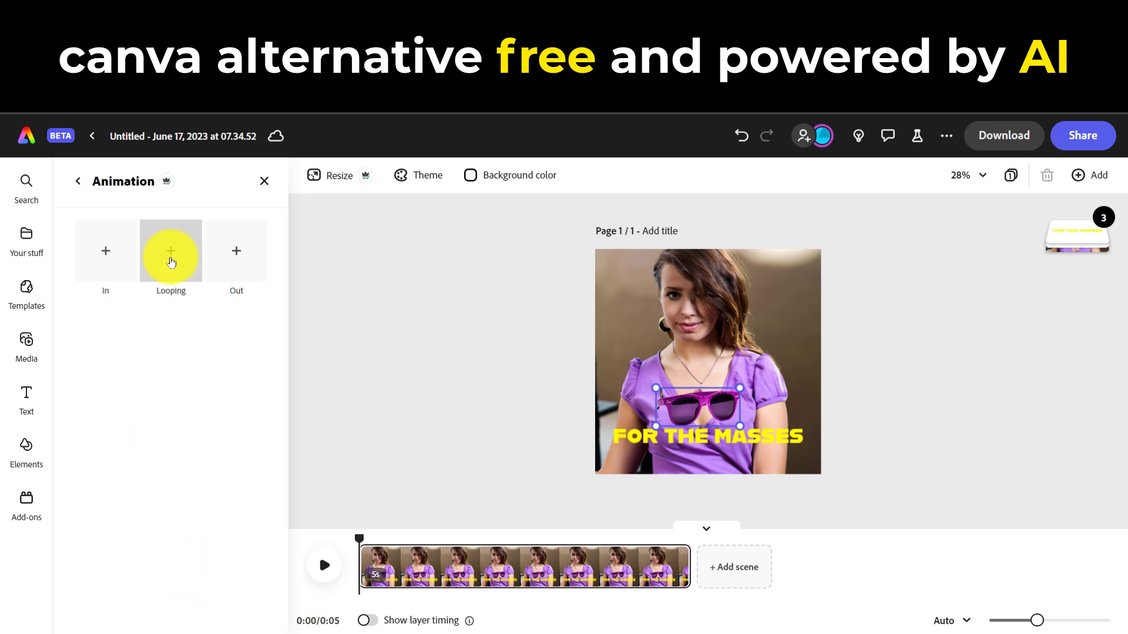
pyautogui.click(171, 261)
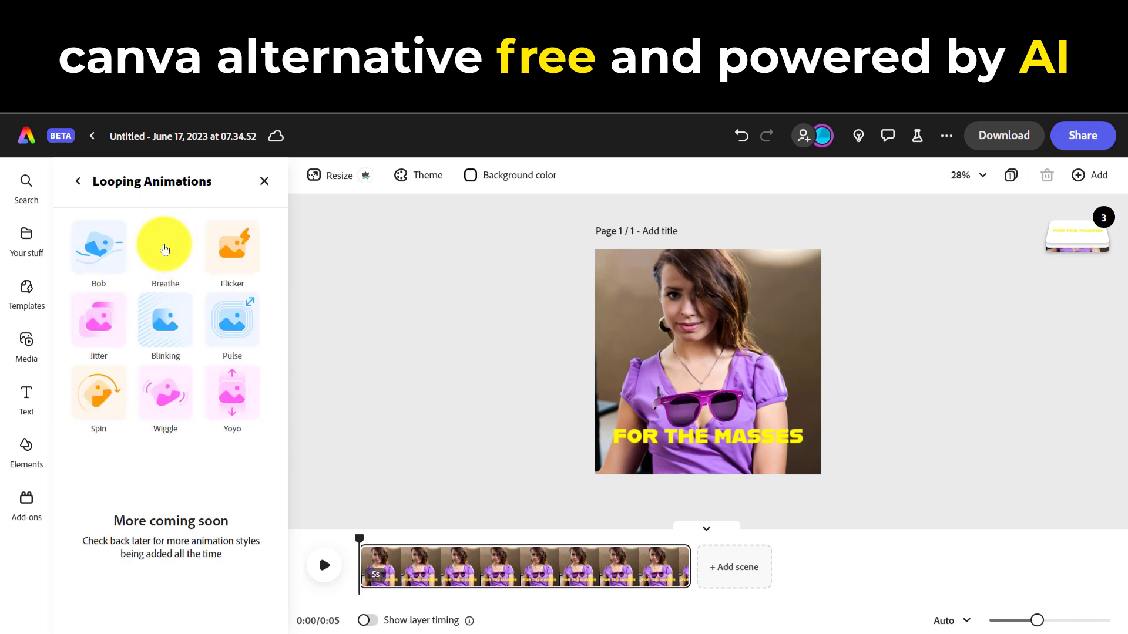
# Apply the Breathe looping animation to the "FOR THE MASSES" text and extend the scene to 10 seconds
pyautogui.click(629, 435)
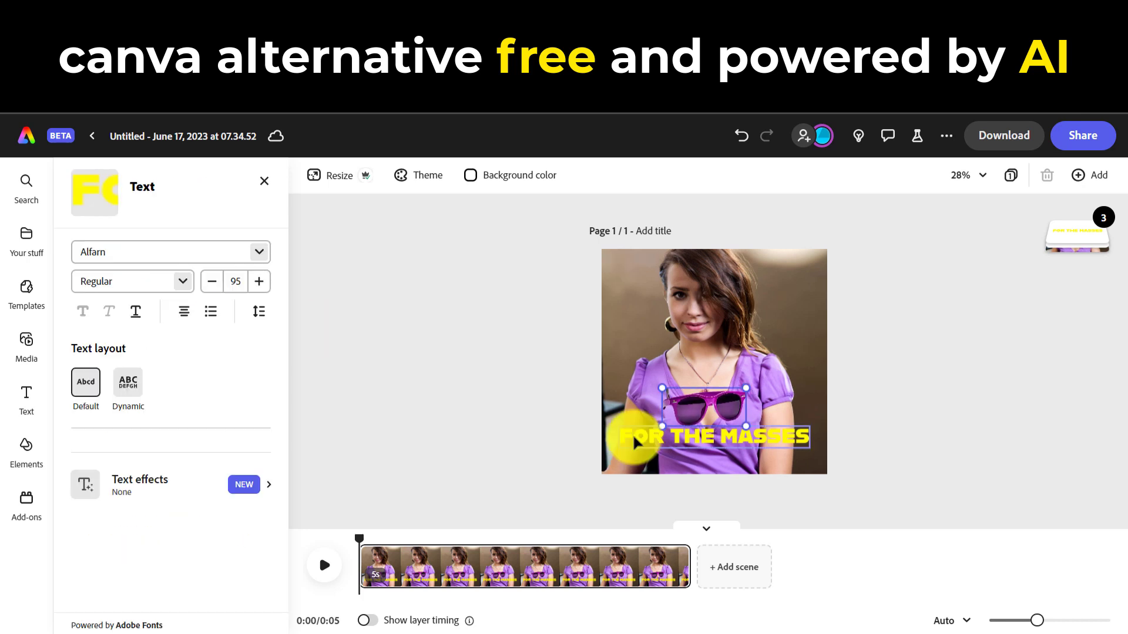
pyautogui.moveTo(282, 406); pyautogui.dragTo(277, 604)
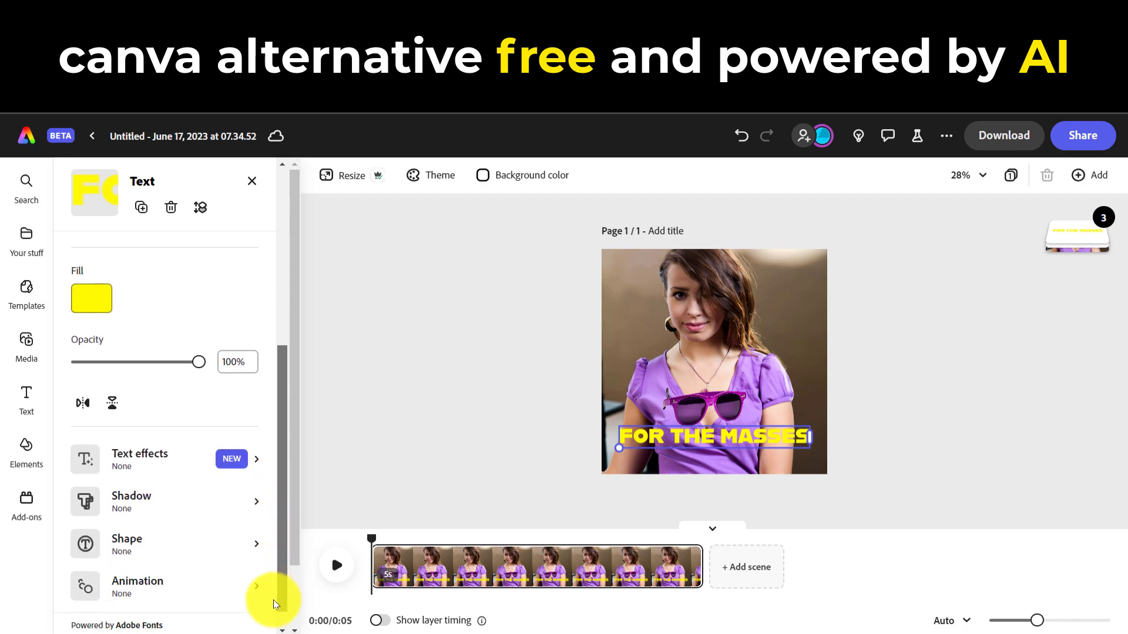
pyautogui.click(196, 560)
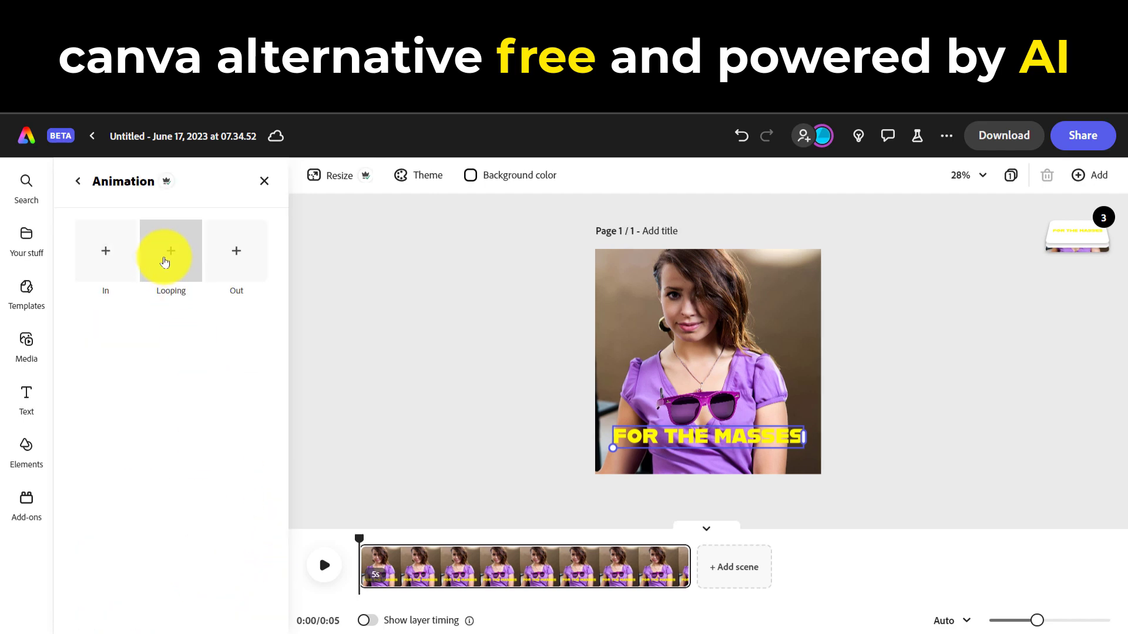
pyautogui.click(161, 254)
pyautogui.click(161, 252)
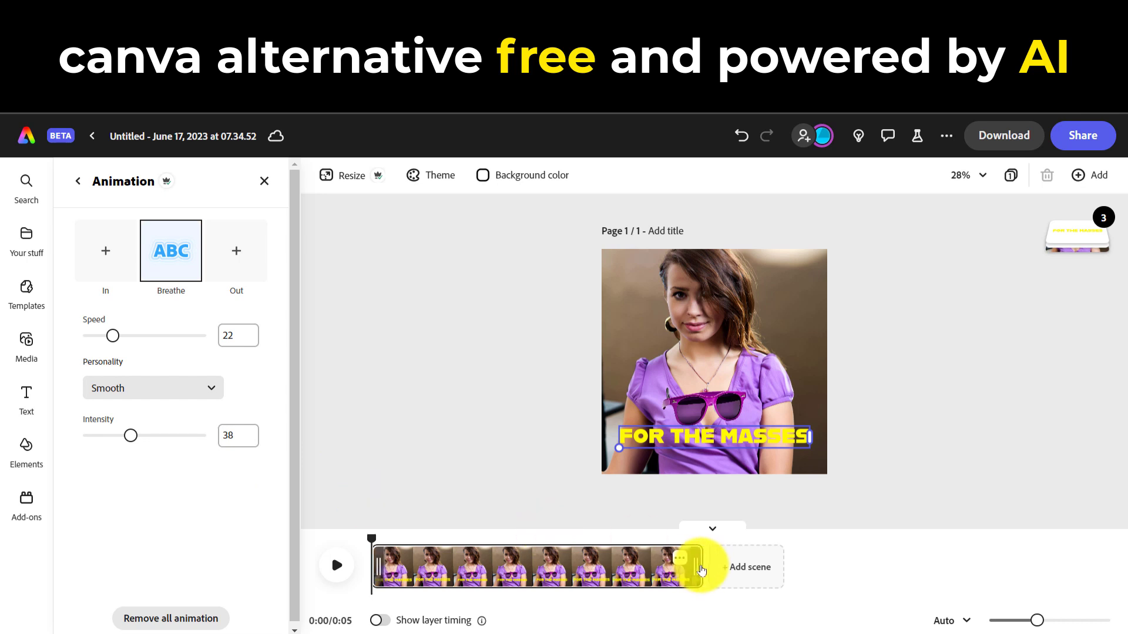
pyautogui.moveTo(701, 566); pyautogui.dragTo(1028, 559)
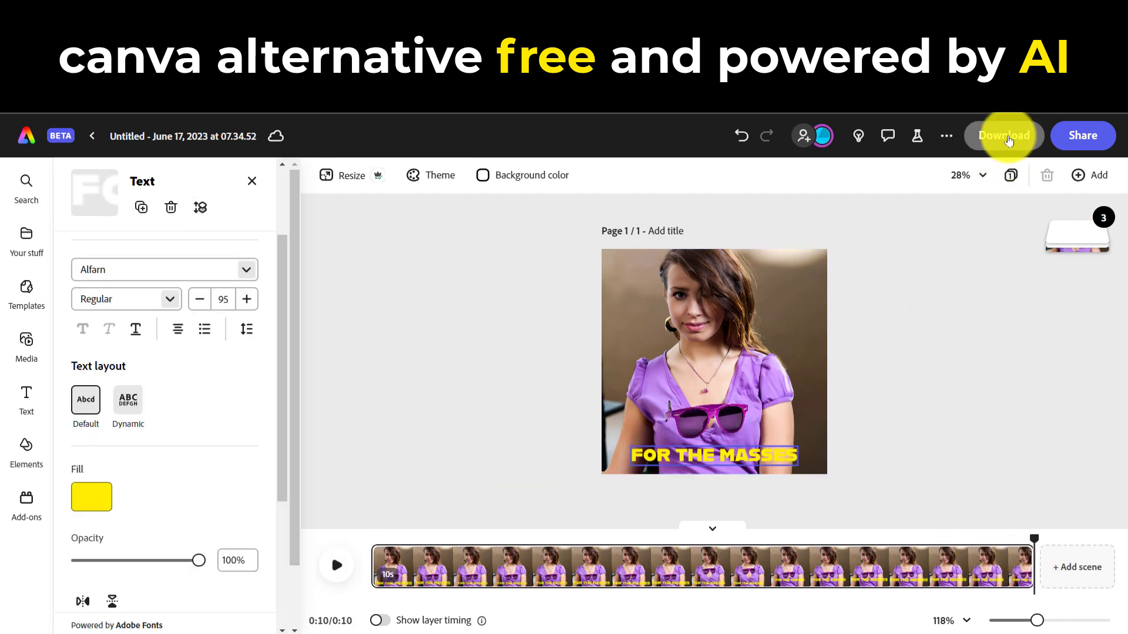
# Download the animated design as an MP4 with the video resolution set to 1080
pyautogui.click(1008, 139)
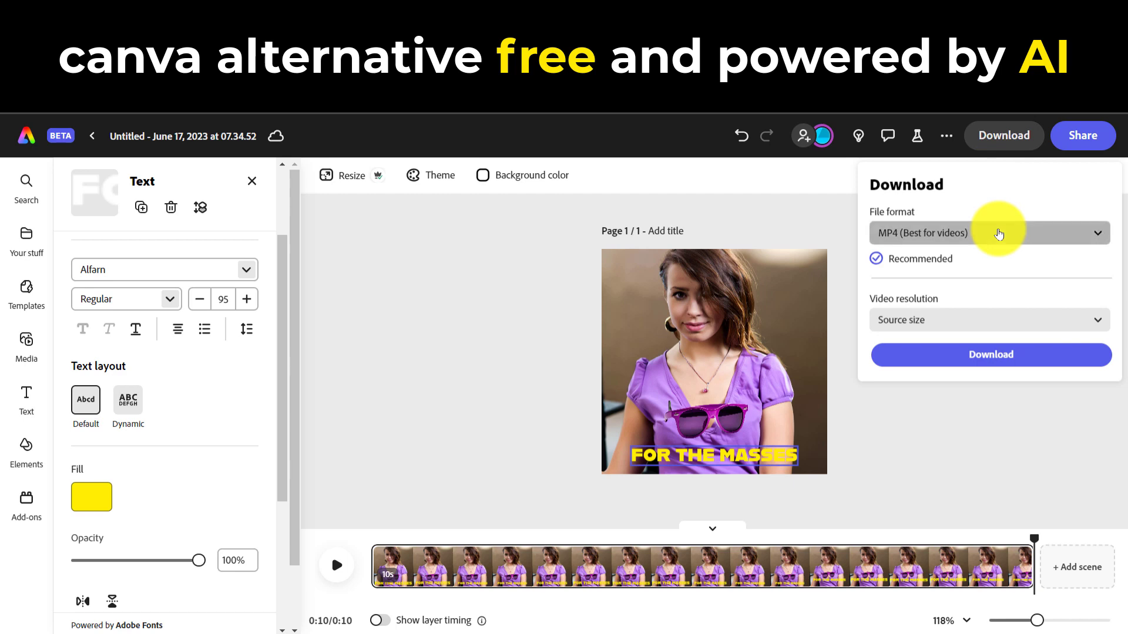
pyautogui.click(999, 234)
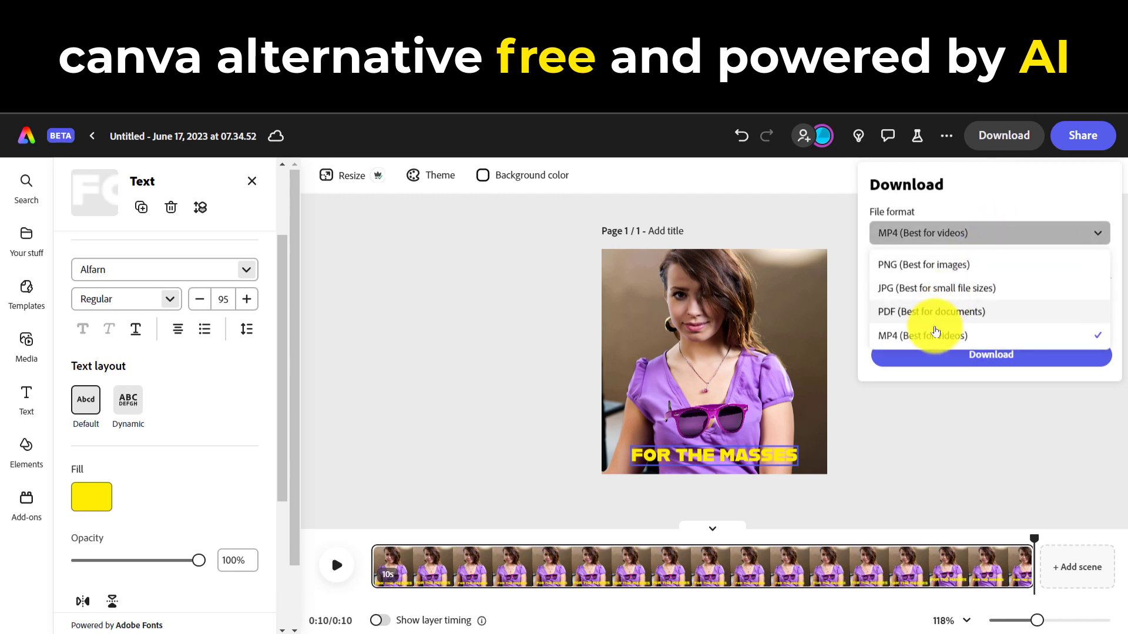
pyautogui.click(937, 335)
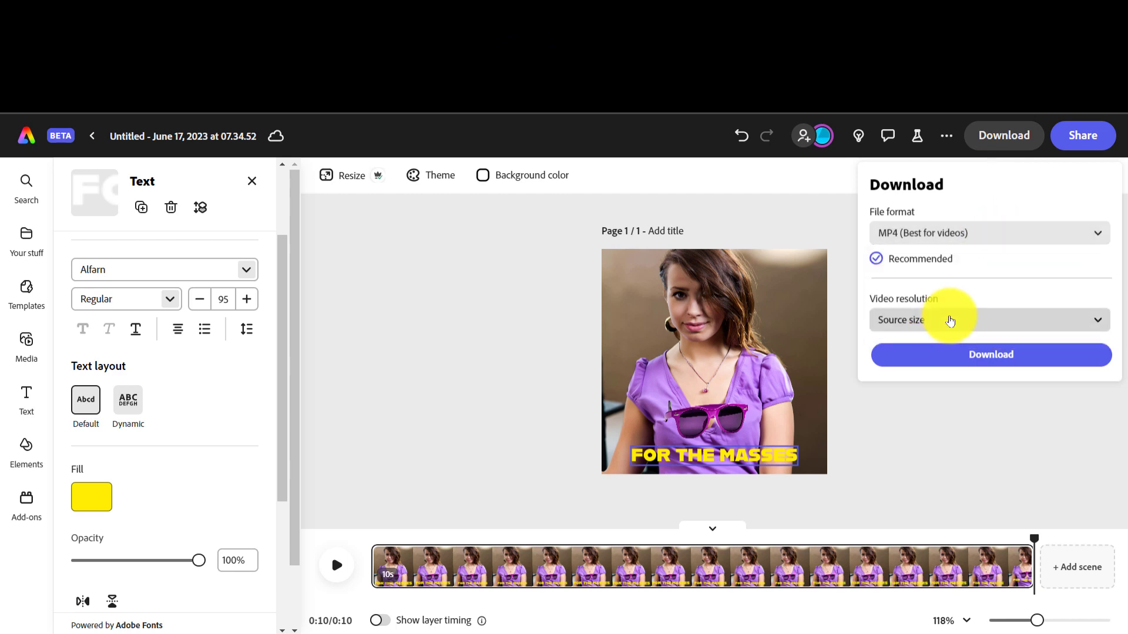
pyautogui.click(943, 320)
pyautogui.click(926, 403)
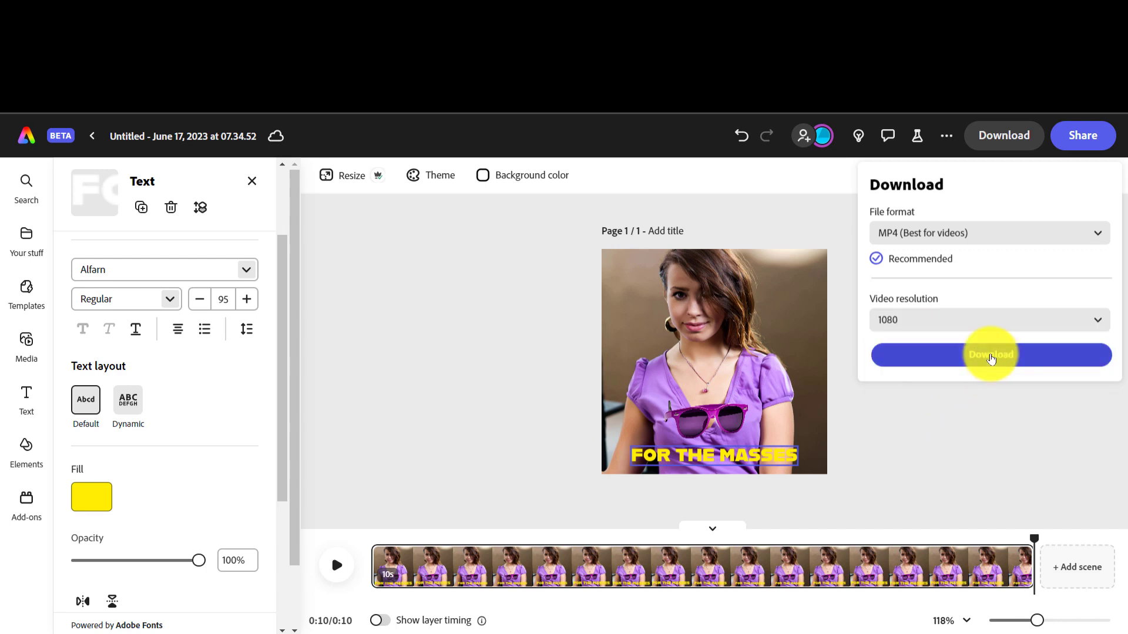
pyautogui.click(991, 355)
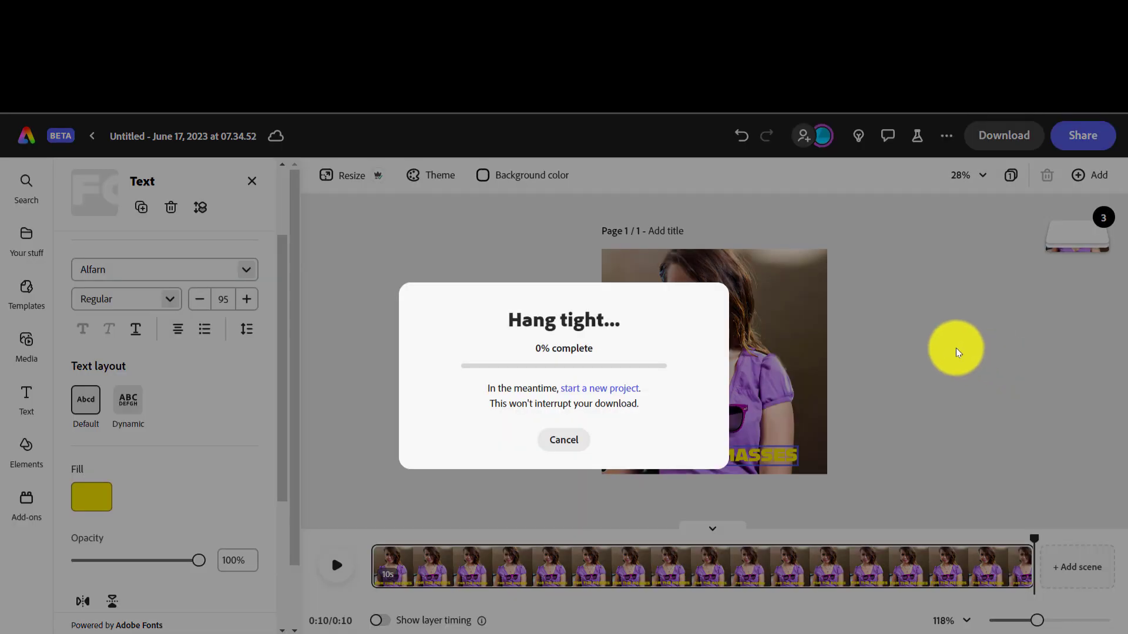